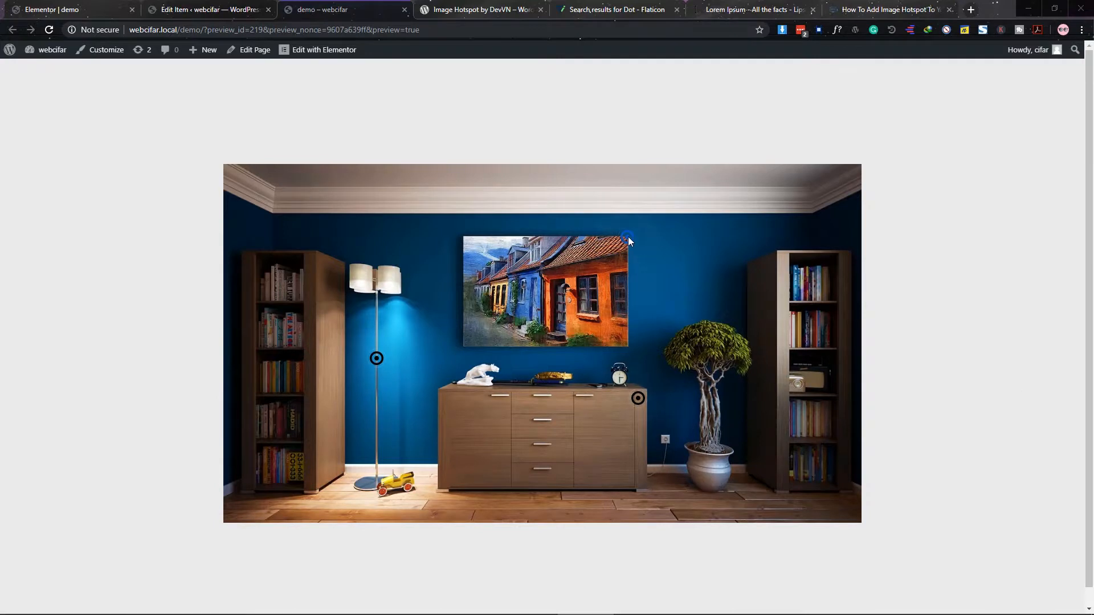
Step: Preview the tooltips of the painting, floor lamp and cabinet hotspots on the demo page's image
{"action": "mouse_move", "coordinate": [628, 237]}
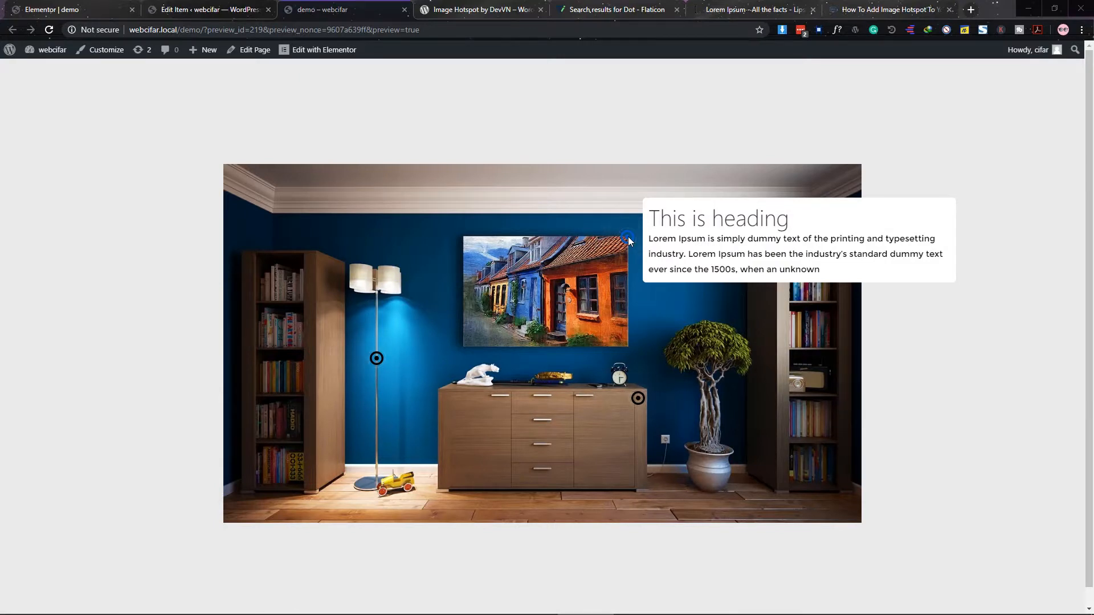
{"action": "mouse_move", "coordinate": [378, 361]}
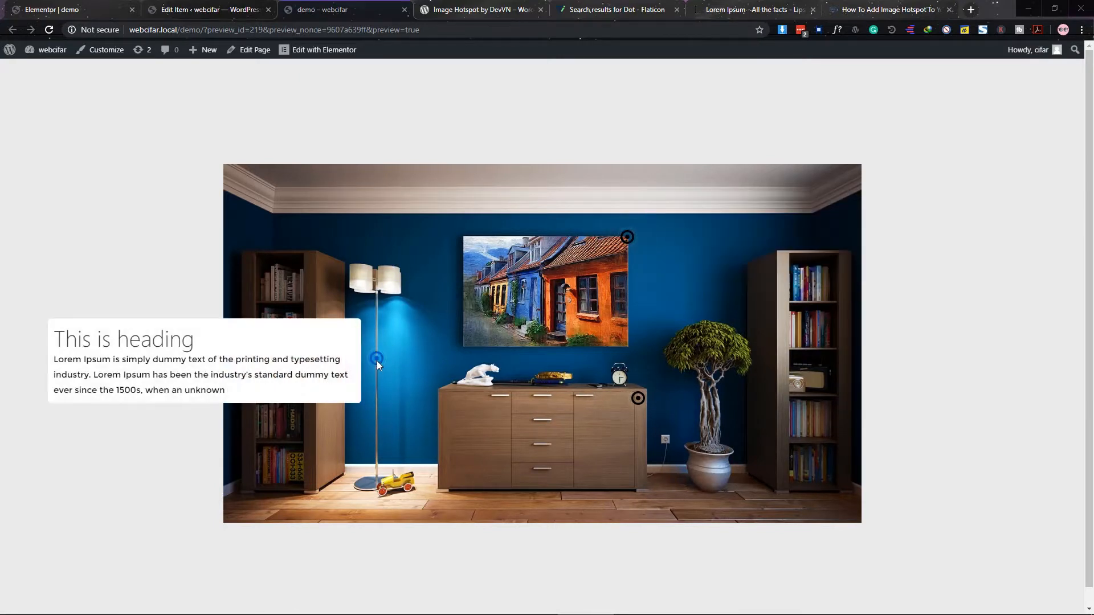
{"action": "mouse_move", "coordinate": [644, 398]}
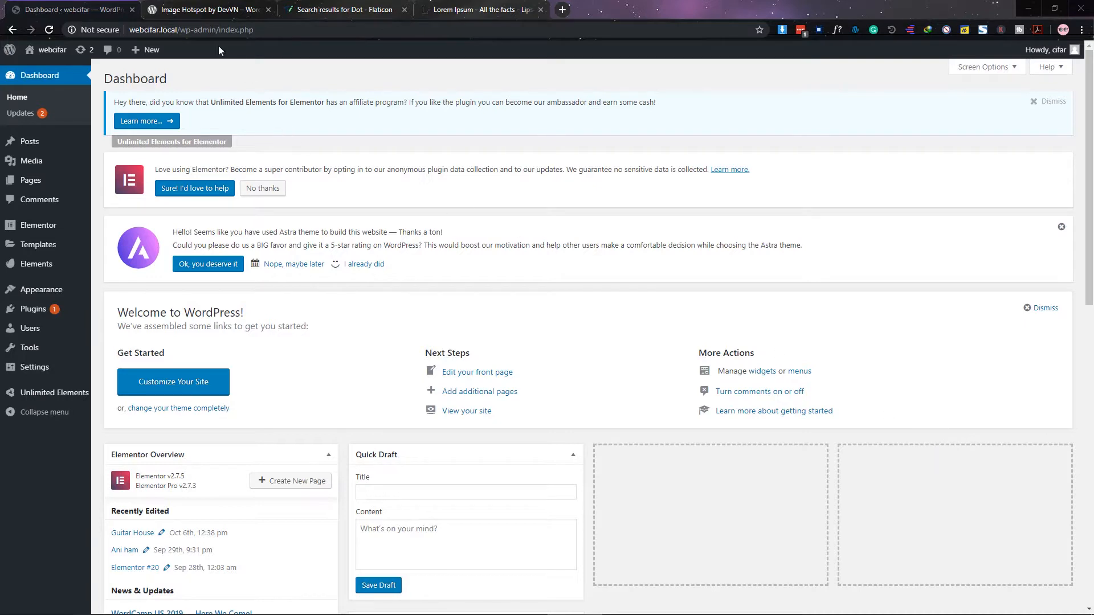
Step: Look at the Image Hotspot by DevVN plugin page on WordPress.org and return to the site's dashboard
{"action": "left_click", "coordinate": [192, 14]}
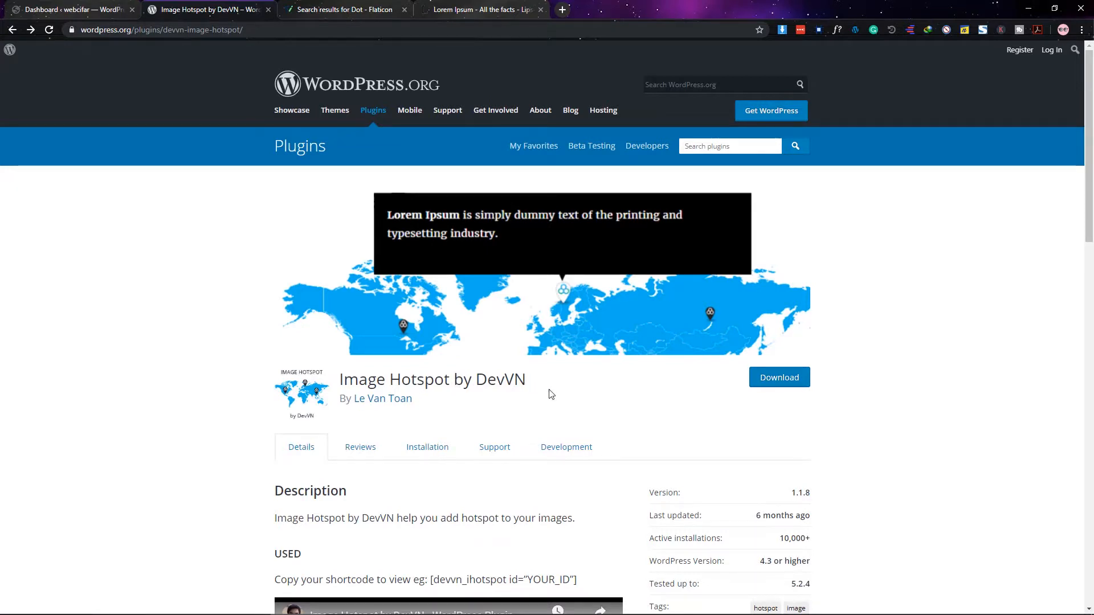
{"action": "left_click", "coordinate": [106, 5]}
Step: Search the available plugins for "Image hotspot" and install and activate Image Hotspot by DevVN
{"action": "mouse_move", "coordinate": [45, 311]}
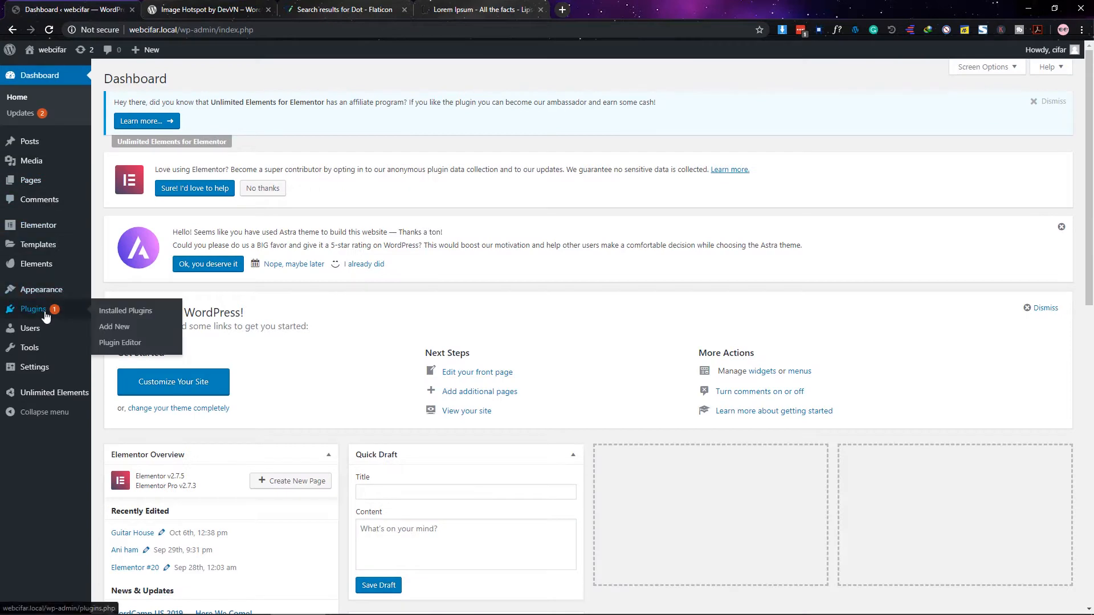
{"action": "left_click", "coordinate": [117, 327]}
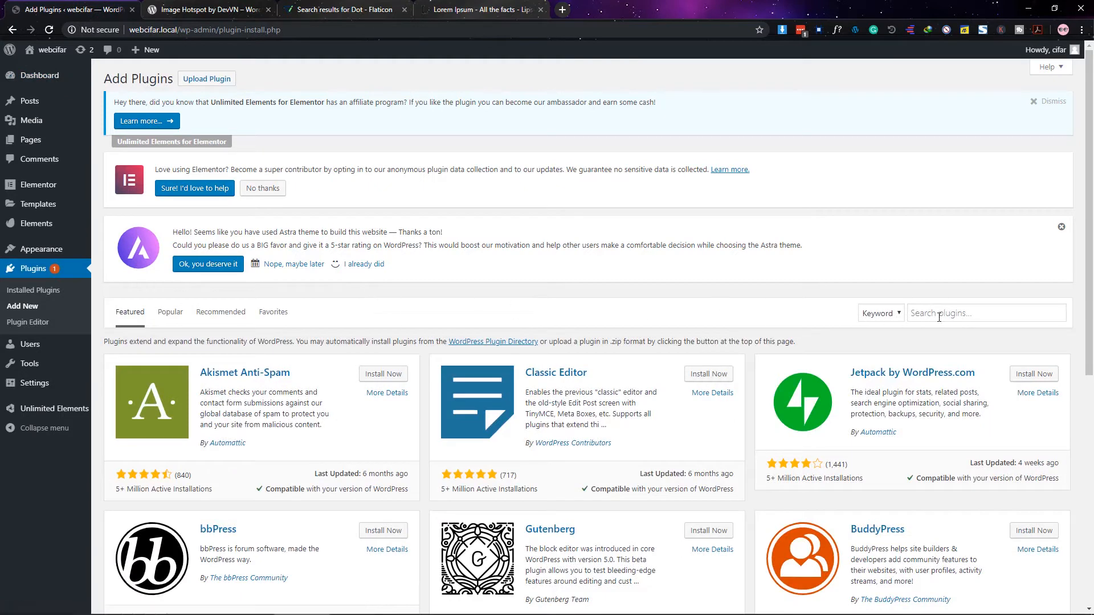
{"action": "left_click", "coordinate": [939, 317]}
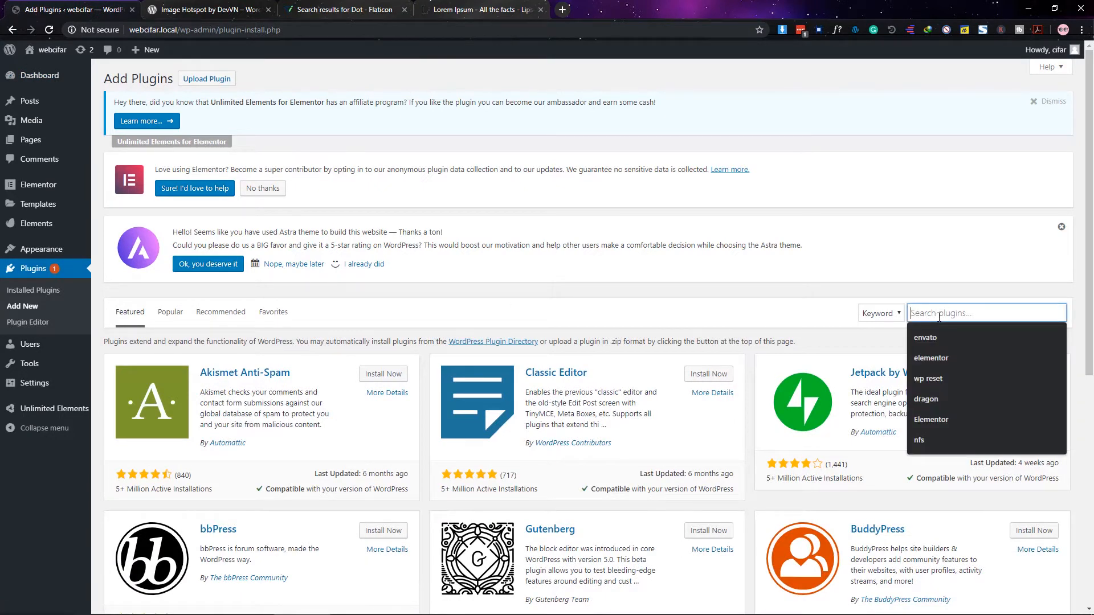
{"action": "type", "text": "Ima"}
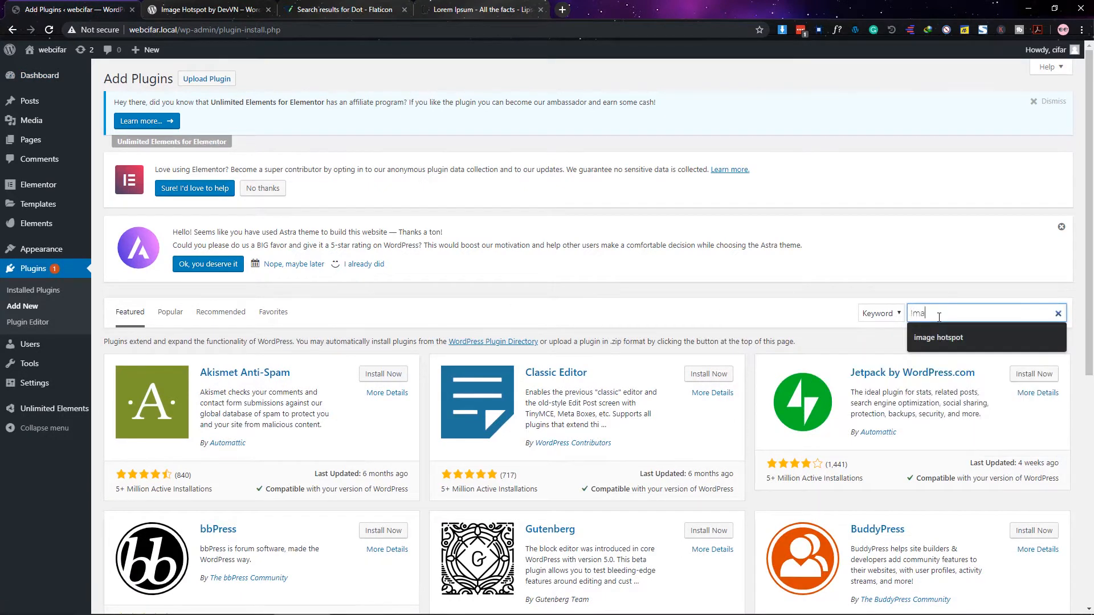
{"action": "type", "text": "ge hotsp"}
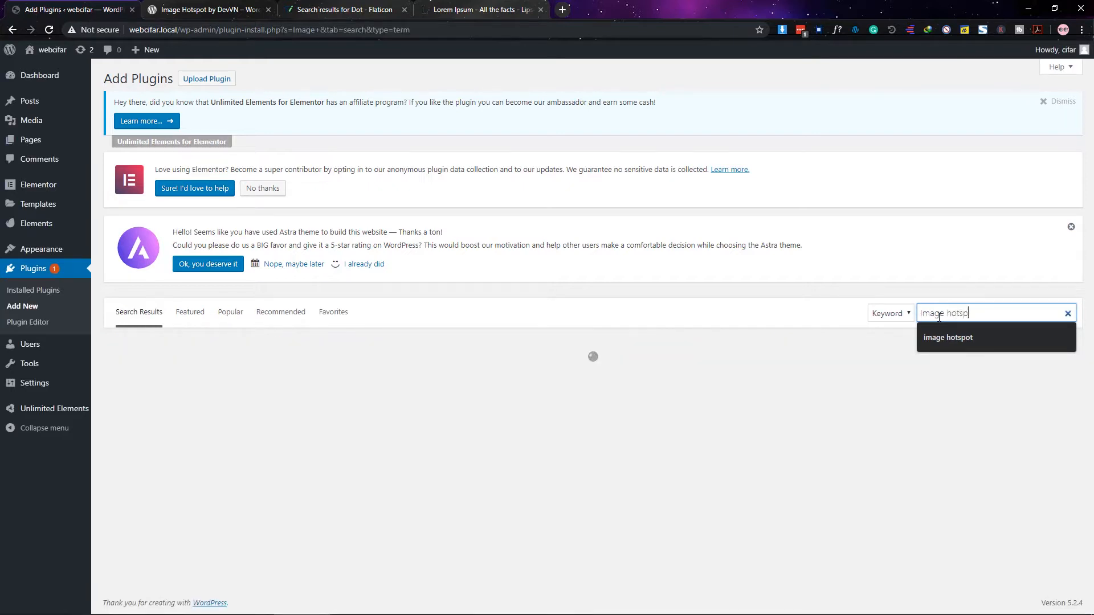
{"action": "type", "text": "ot"}
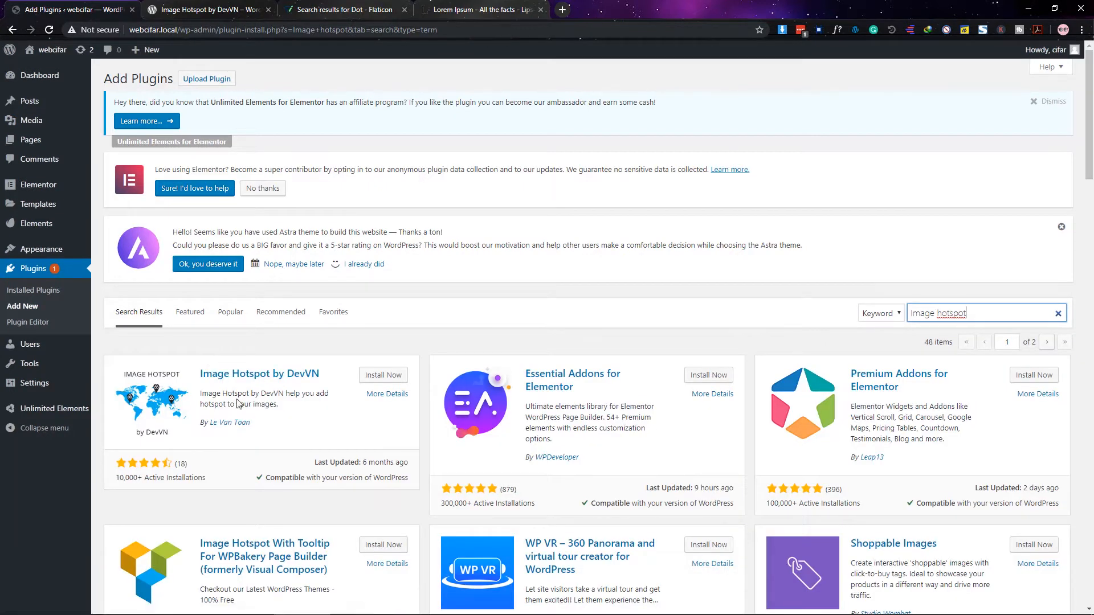
{"action": "left_click", "coordinate": [381, 375]}
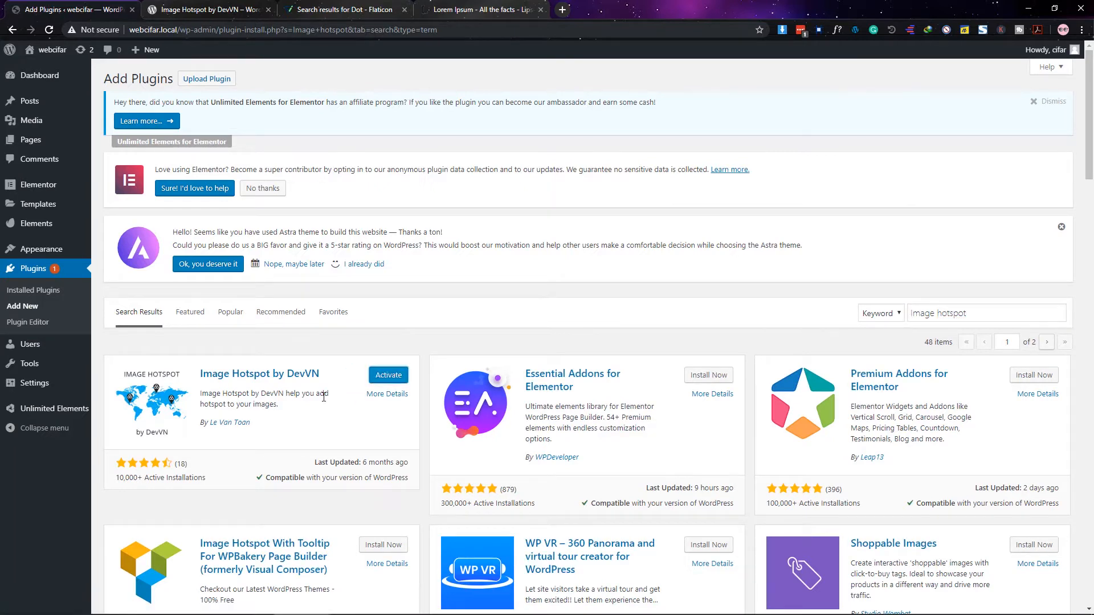
{"action": "left_click", "coordinate": [383, 378]}
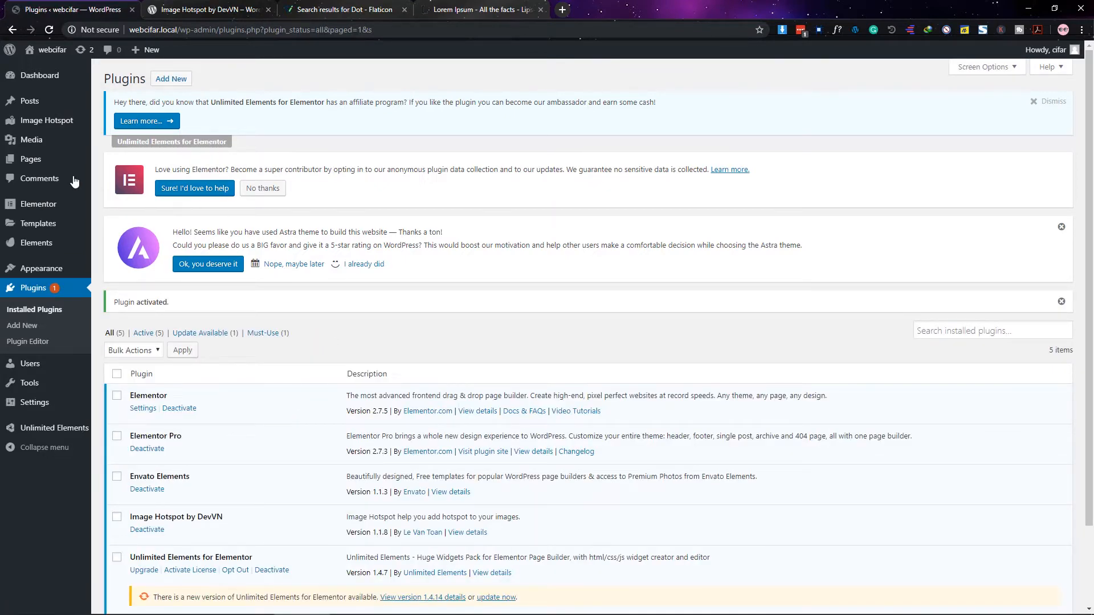
Step: Create a new Image Hotspot item titled "Demo"
{"action": "mouse_move", "coordinate": [44, 135]}
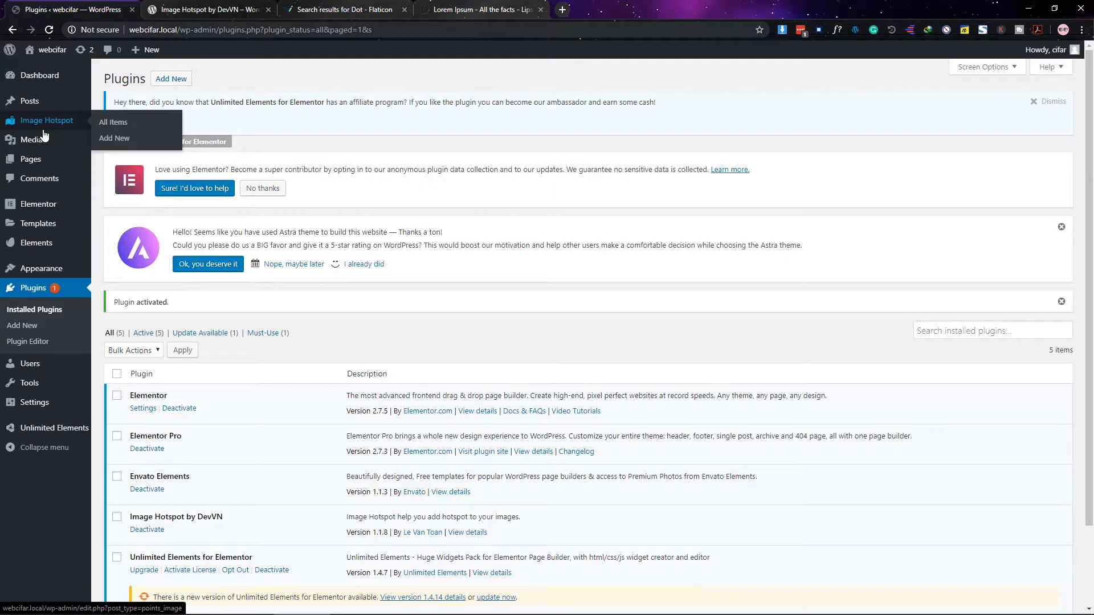
{"action": "left_click", "coordinate": [114, 137]}
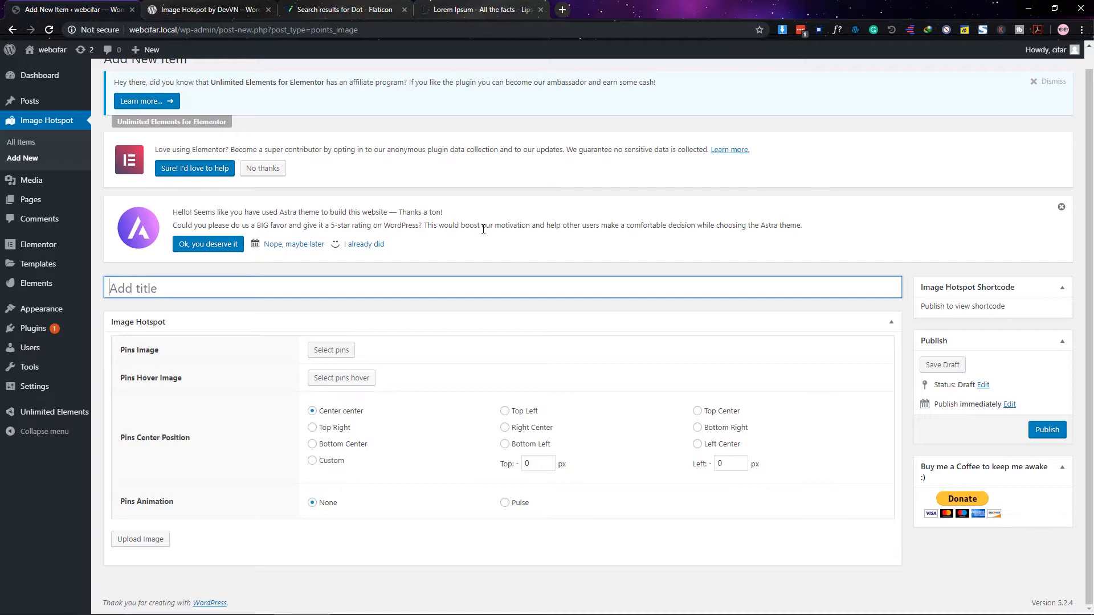
{"action": "type", "text": "Demo"}
Step: View the Dot And Circle icon among the Flaticon results and return to the new hotspot item
{"action": "left_click", "coordinate": [379, 9]}
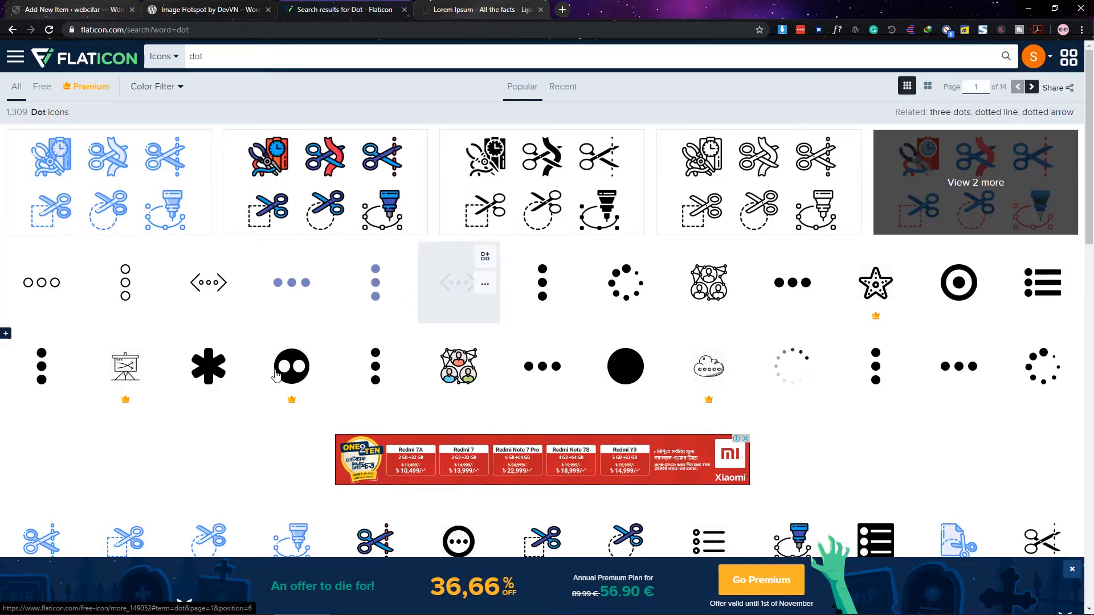
{"action": "left_click", "coordinate": [959, 311]}
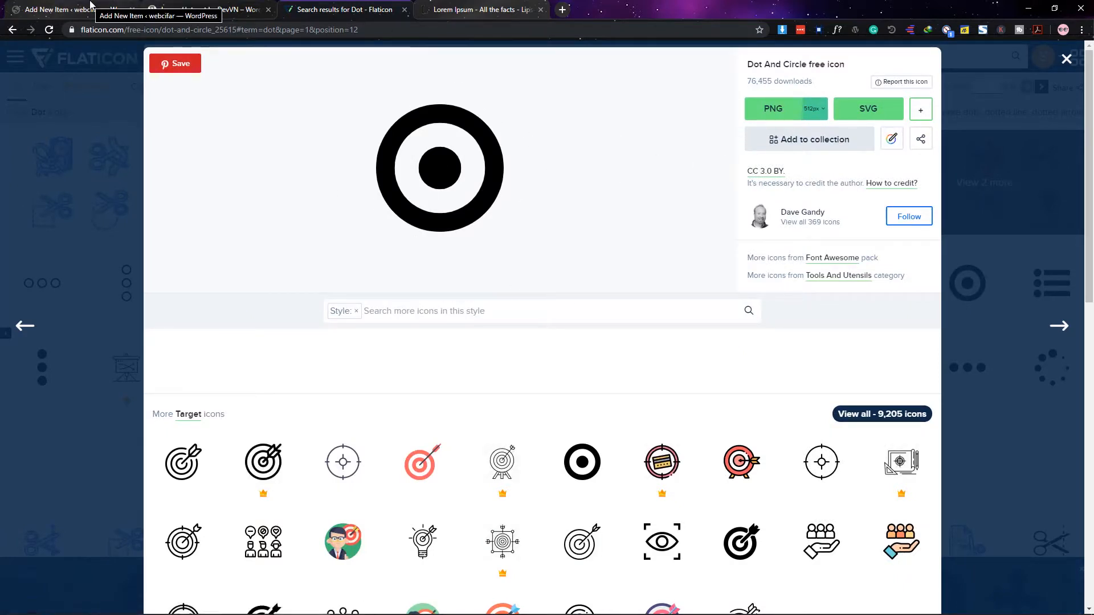
{"action": "left_click", "coordinate": [123, 6]}
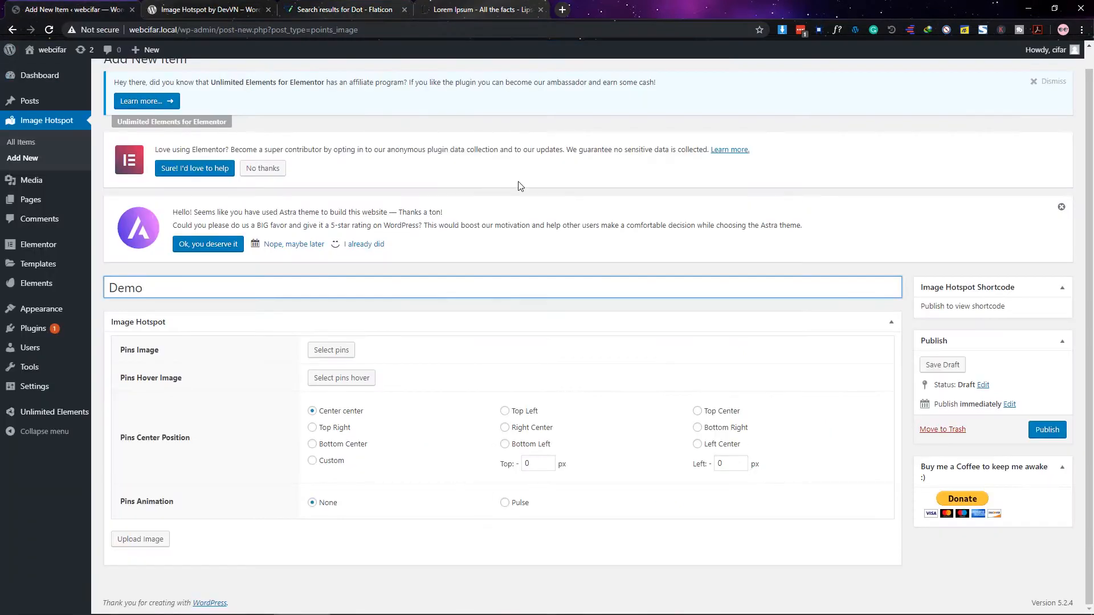
Step: Set the pins image to the black dot-and-circle.png and the pins hover image to the blue dot-and-circle-1.png
{"action": "left_click", "coordinate": [325, 357]}
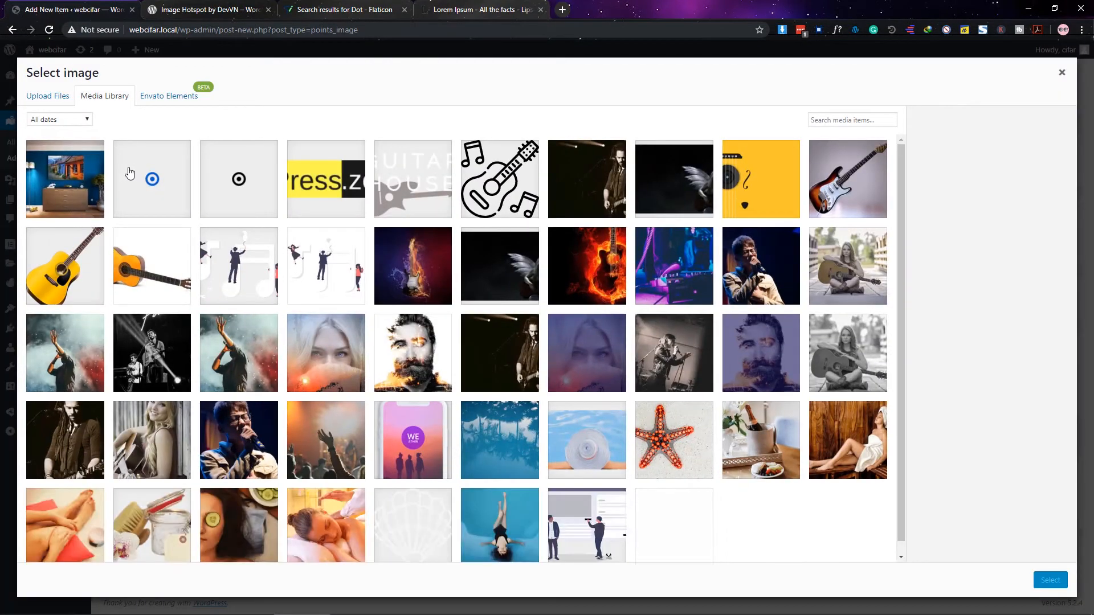
{"action": "left_click", "coordinate": [248, 188]}
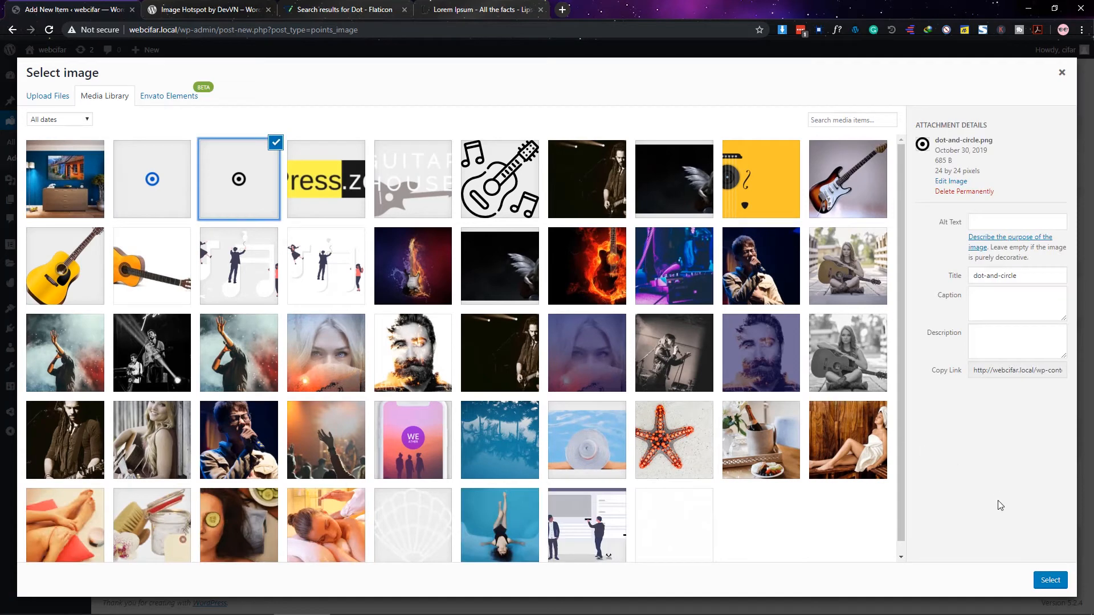
{"action": "left_click", "coordinate": [1051, 578]}
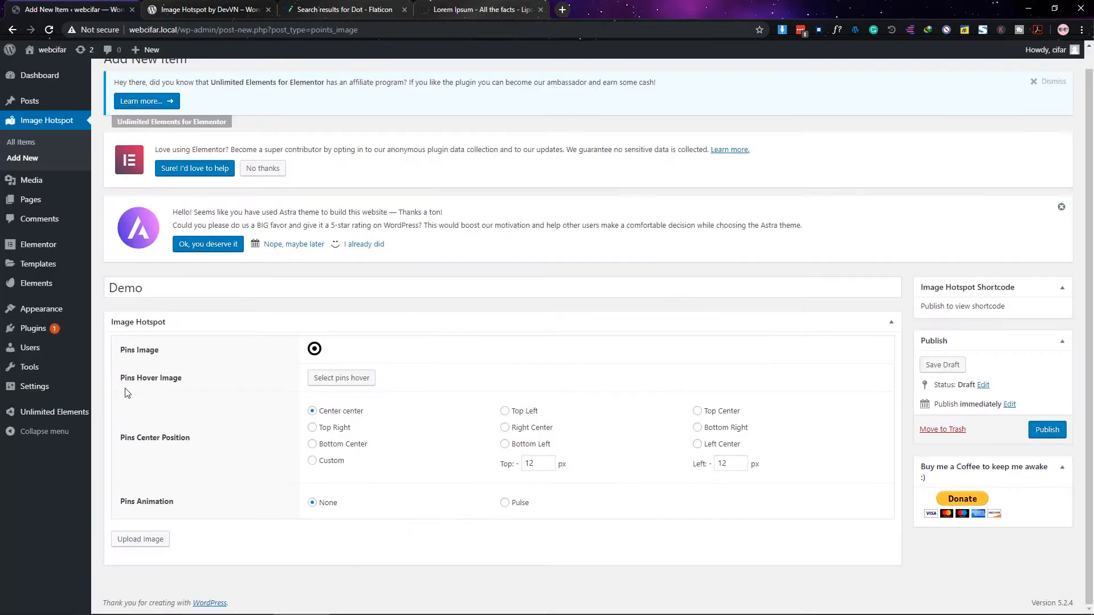
{"action": "left_click", "coordinate": [348, 381]}
{"action": "left_click", "coordinate": [132, 197]}
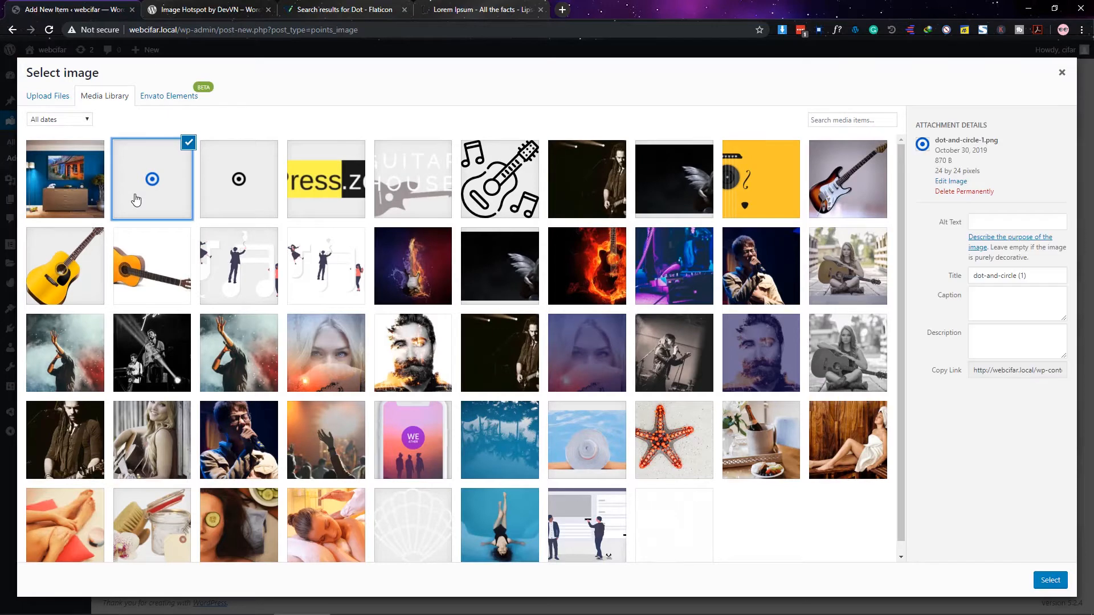
{"action": "left_click", "coordinate": [1057, 584]}
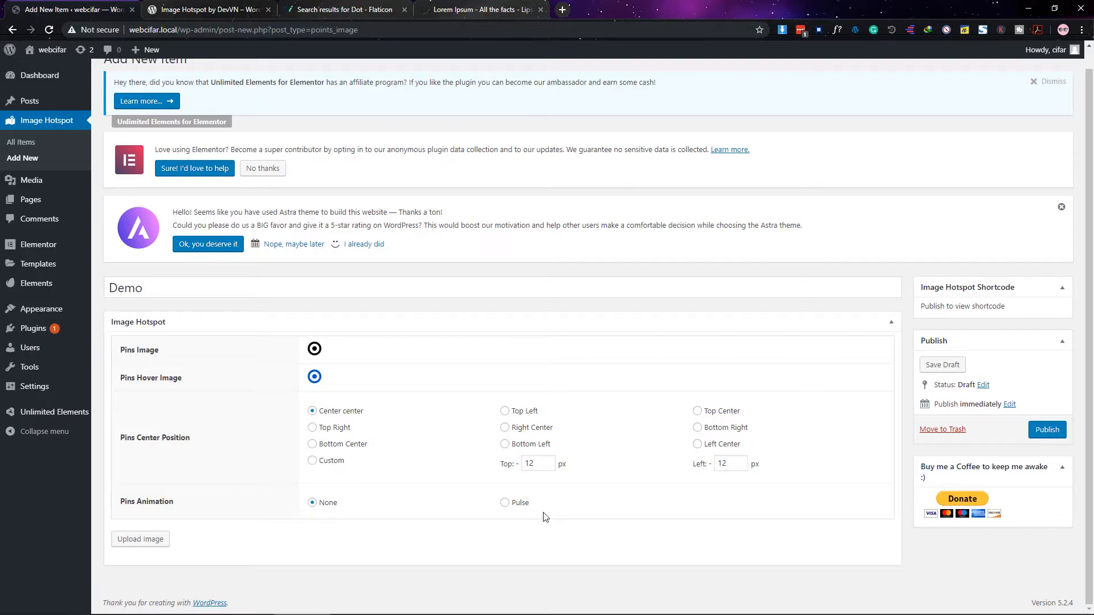
Step: Set the pins animation to Pulse and add the blue room image from the media library as the hotspot image
{"action": "left_click", "coordinate": [516, 505]}
{"action": "left_click", "coordinate": [151, 546]}
{"action": "left_click", "coordinate": [66, 191]}
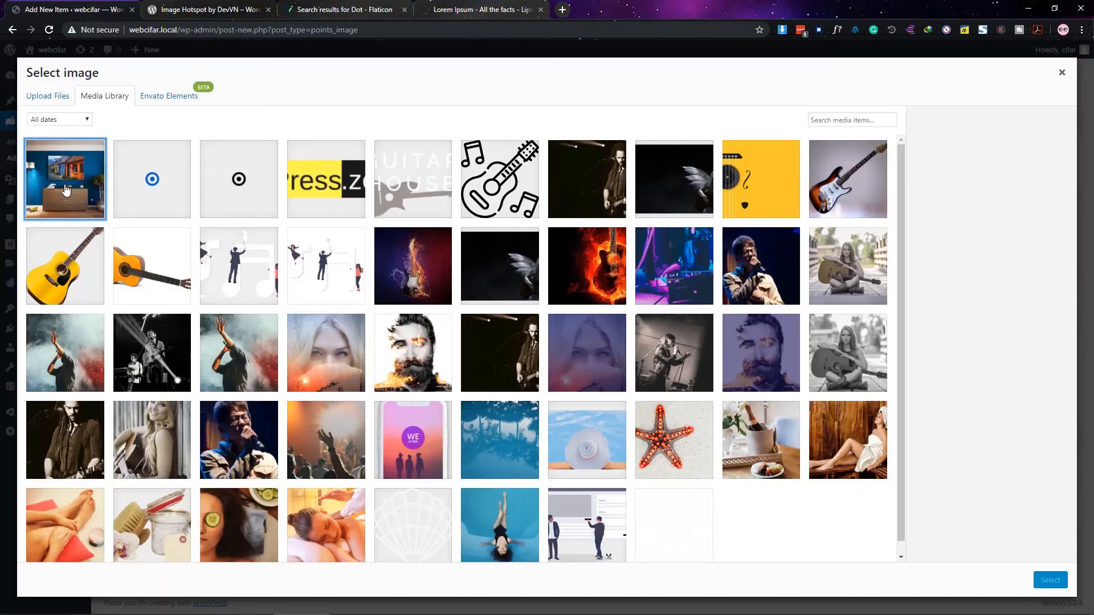
{"action": "left_click", "coordinate": [1050, 580]}
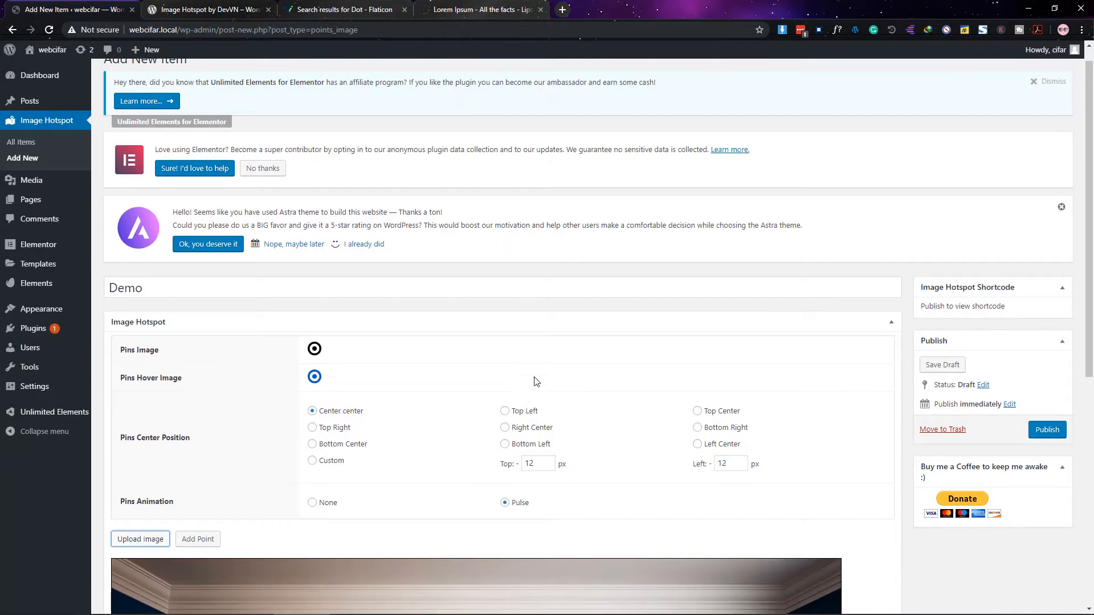
Step: Add a point to the room image and place it on the painting's upper-right corner
{"action": "scroll", "coordinate": [536, 379], "scroll_direction": "down", "scroll_amount": 3}
{"action": "scroll", "coordinate": [537, 374], "scroll_direction": "down", "scroll_amount": 3}
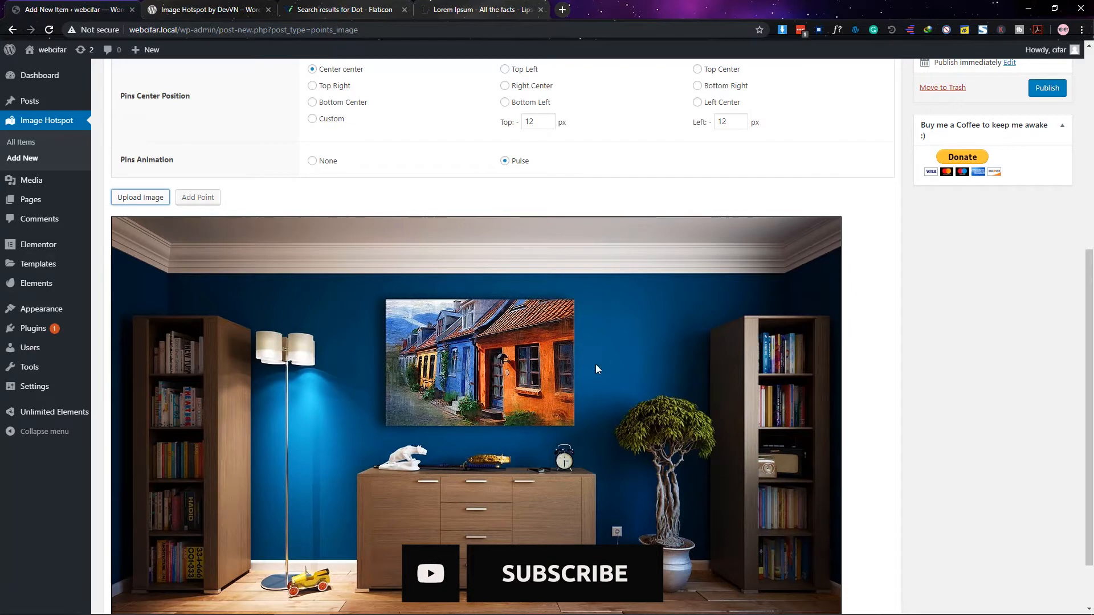
{"action": "left_click", "coordinate": [208, 198]}
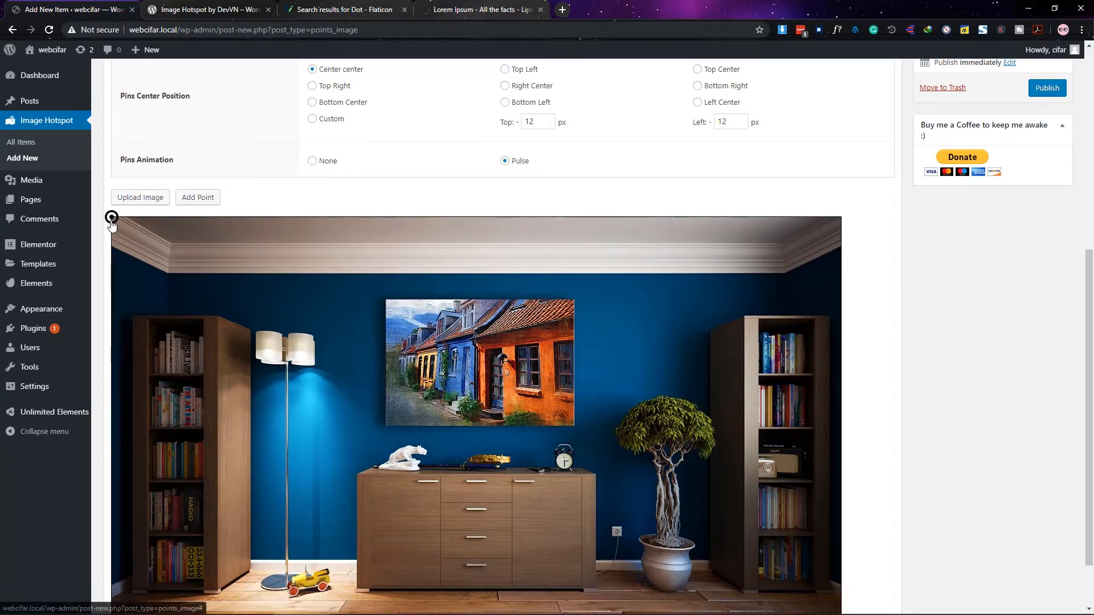
{"action": "scroll", "coordinate": [263, 256], "scroll_direction": "up", "scroll_amount": 3}
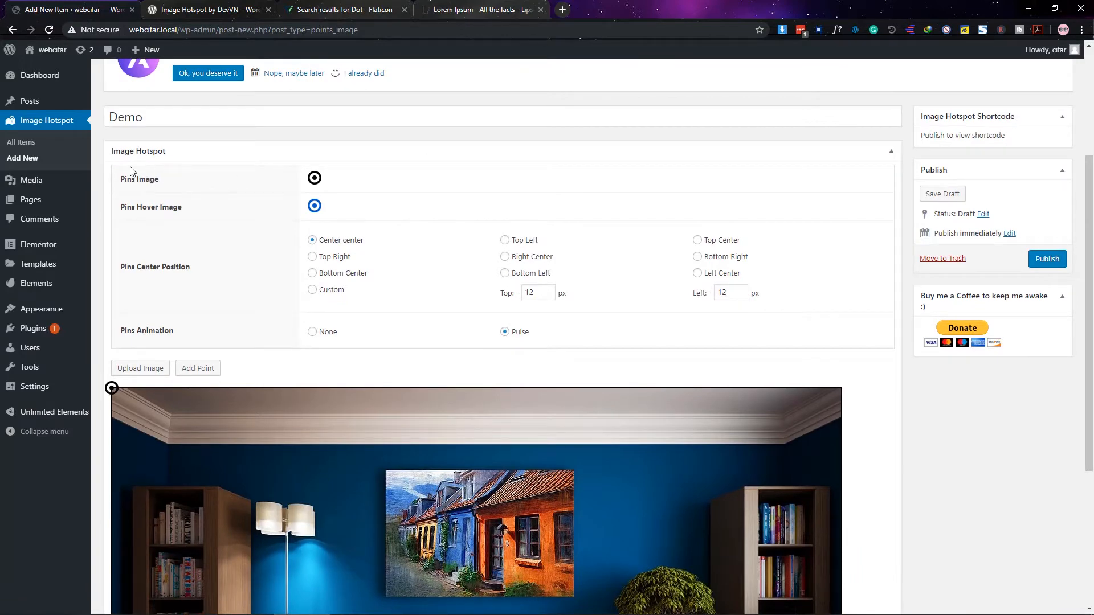
{"action": "scroll", "coordinate": [223, 267], "scroll_direction": "down", "scroll_amount": 3}
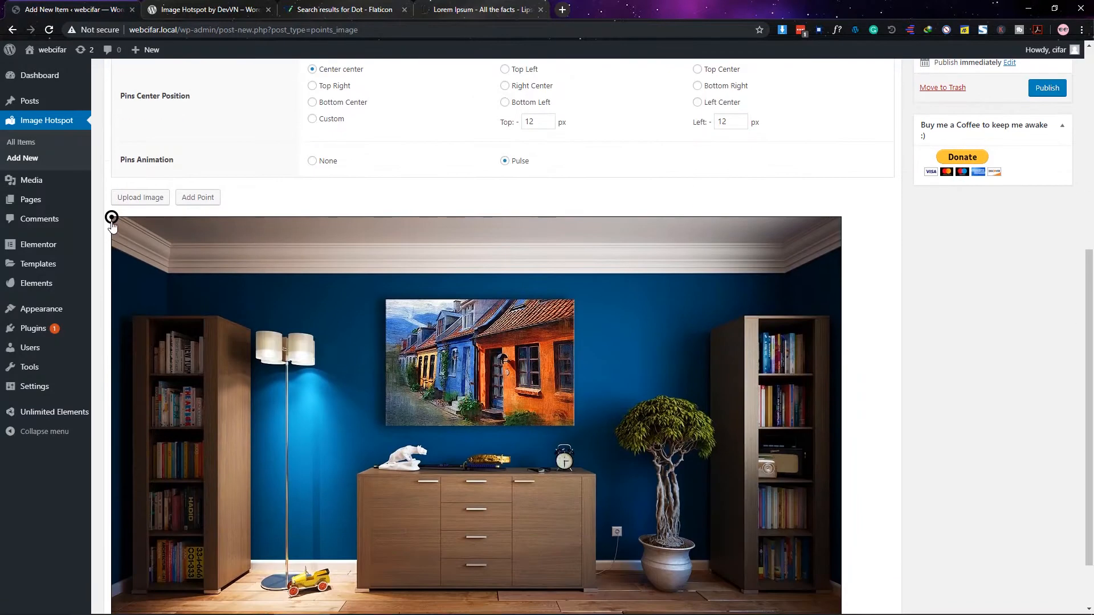
{"action": "mouse_move", "coordinate": [113, 224]}
{"action": "left_mouse_down"}
{"action": "mouse_move", "coordinate": [342, 285]}
{"action": "mouse_move", "coordinate": [572, 309]}
{"action": "left_mouse_up"}
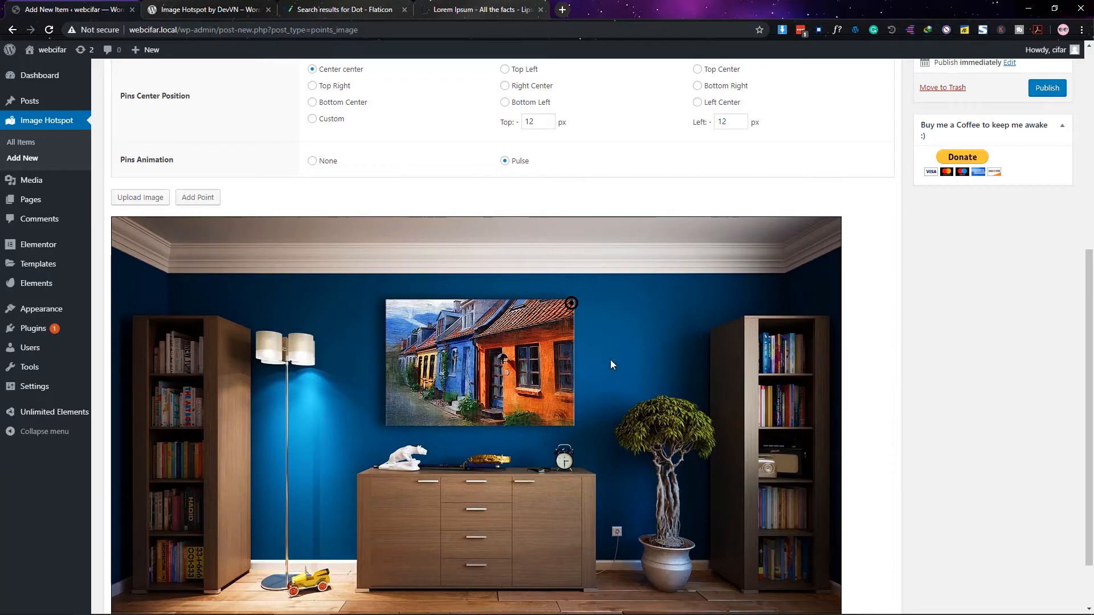
Step: Add a second point and place it midway along the floor lamp's pole
{"action": "scroll", "coordinate": [611, 361], "scroll_direction": "up", "scroll_amount": 2}
{"action": "left_click", "coordinate": [192, 202]}
{"action": "scroll", "coordinate": [313, 201], "scroll_direction": "down", "scroll_amount": 1}
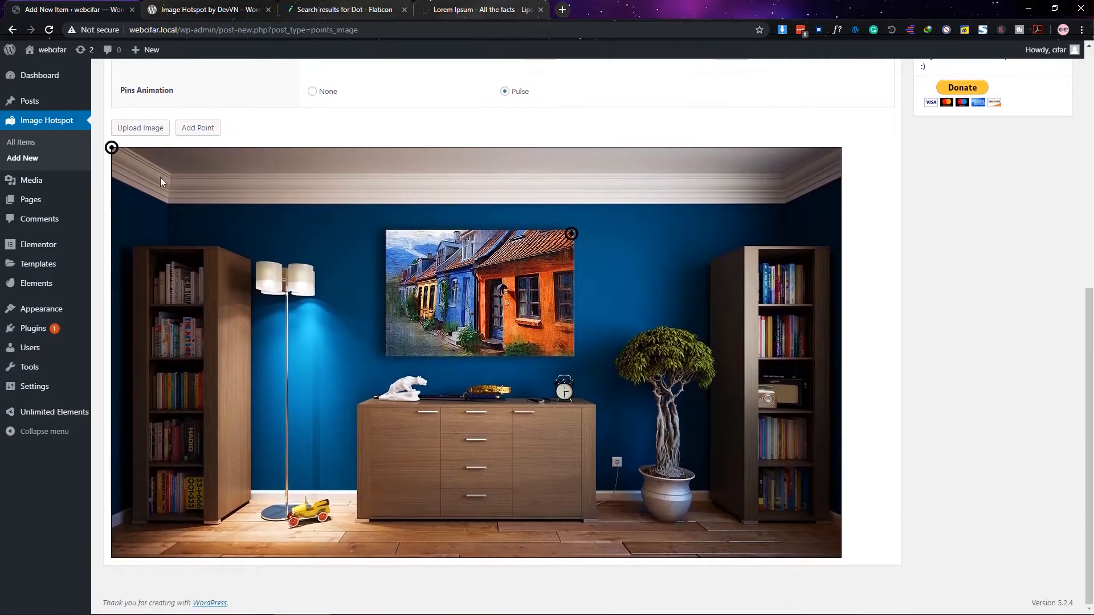
{"action": "mouse_move", "coordinate": [112, 149]}
{"action": "left_mouse_down"}
{"action": "mouse_move", "coordinate": [295, 291]}
{"action": "mouse_move", "coordinate": [288, 381]}
{"action": "left_mouse_up"}
Step: Add a third point and place it near the cabinet's upper-right corner
{"action": "left_click", "coordinate": [202, 129]}
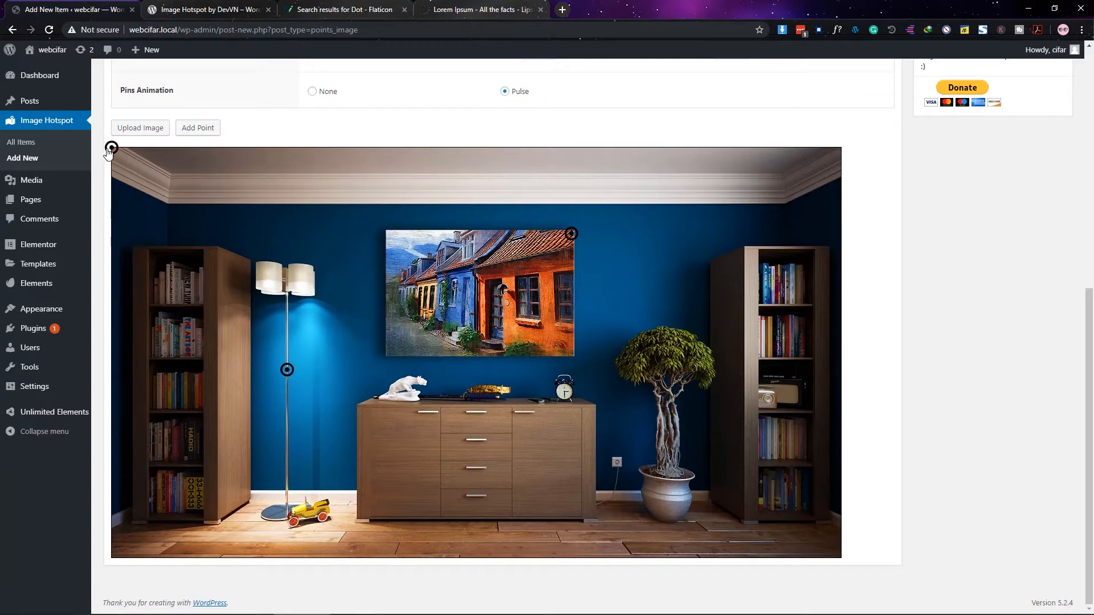
{"action": "mouse_move", "coordinate": [112, 148]}
{"action": "left_mouse_down"}
{"action": "mouse_move", "coordinate": [726, 391]}
{"action": "mouse_move", "coordinate": [689, 376]}
{"action": "mouse_move", "coordinate": [673, 360]}
{"action": "mouse_move", "coordinate": [682, 350]}
{"action": "left_mouse_up"}
{"action": "mouse_move", "coordinate": [682, 351]}
{"action": "left_mouse_down"}
{"action": "mouse_move", "coordinate": [625, 389]}
{"action": "mouse_move", "coordinate": [573, 395]}
{"action": "mouse_move", "coordinate": [572, 446]}
{"action": "mouse_move", "coordinate": [586, 416]}
{"action": "left_mouse_up"}
Step: In the painting hotspot's content, enter the HTML heading "<h1>This is heading</h1>" followed by an opening "<p>" tag
{"action": "scroll", "coordinate": [980, 296], "scroll_direction": "up", "scroll_amount": 1}
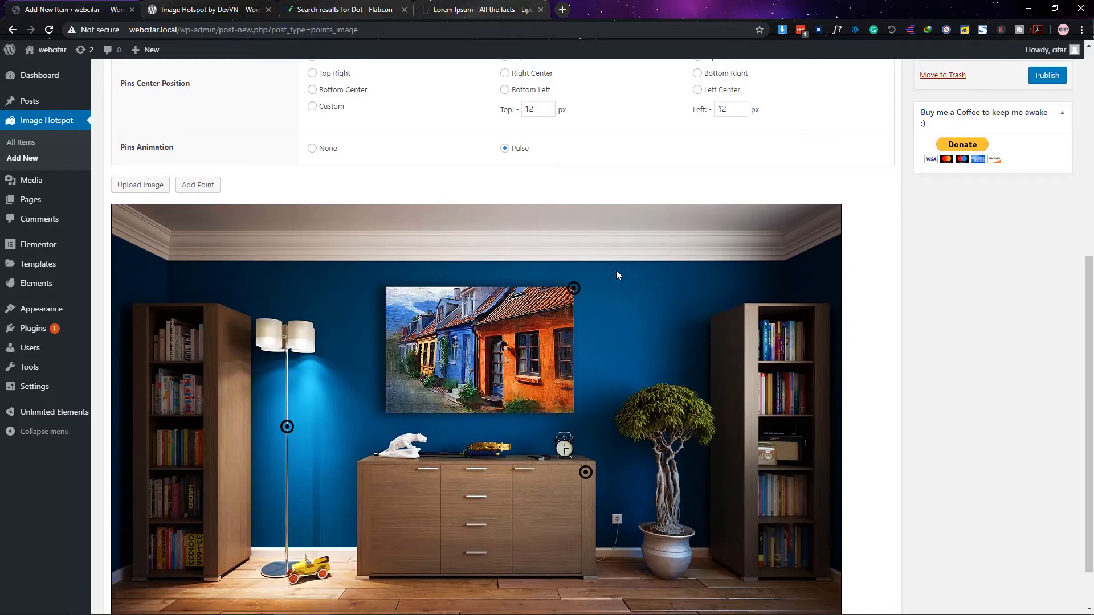
{"action": "left_click", "coordinate": [574, 291]}
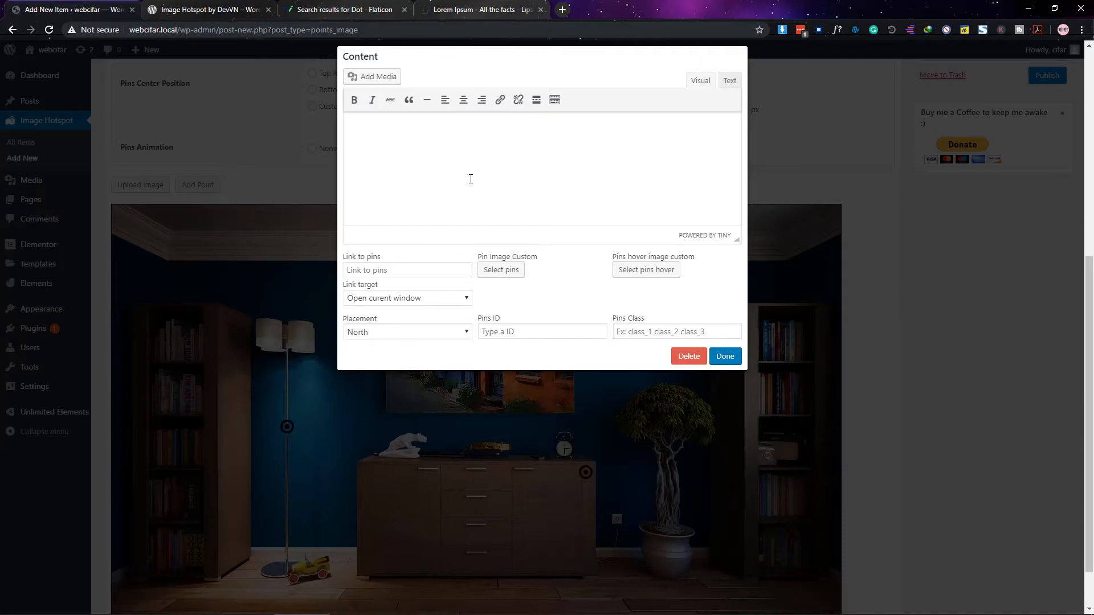
{"action": "left_click", "coordinate": [730, 80]}
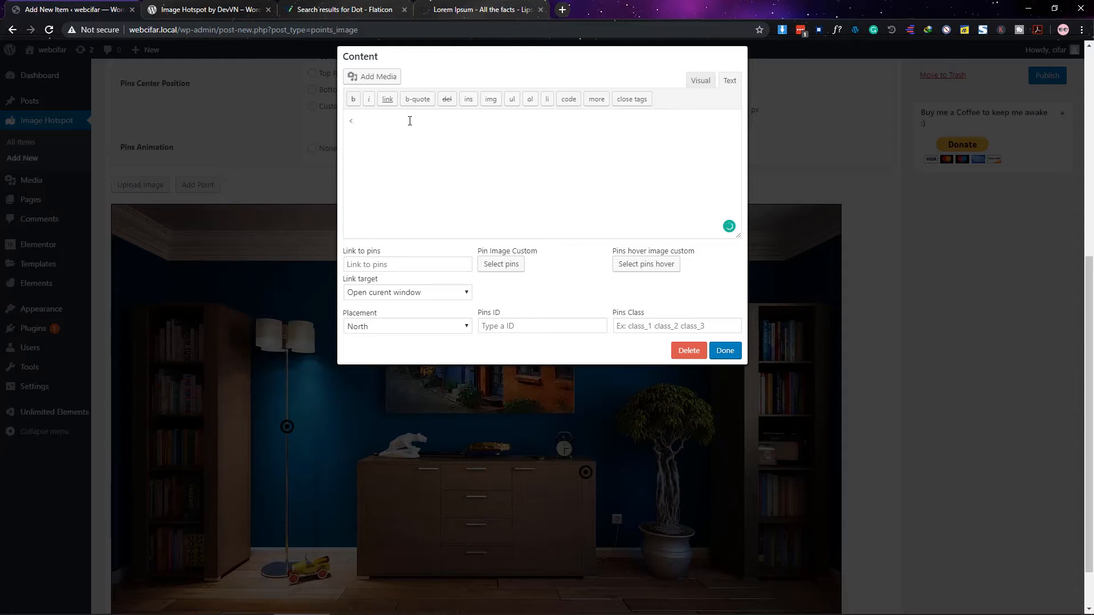
{"action": "type", "text": "h1"}
{"action": "type", "text": ">This is "}
{"action": "type", "text": "heading"}
{"action": "type", "text": "</h1> "}
{"action": "type", "text": "<p>"}
Step: Copy the opening Lorem Ipsum text through "when an unknown" from lipsum.com into the painting hotspot's paragraph and close it with "</p>"
{"action": "left_click", "coordinate": [468, 9]}
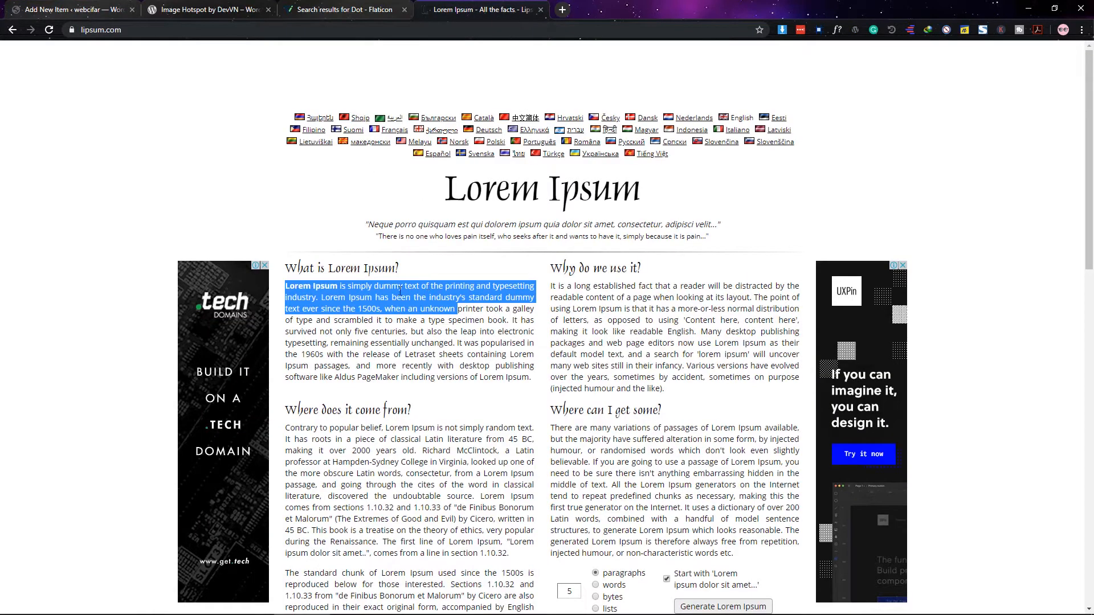
{"action": "key", "text": "ctrl+c"}
{"action": "key", "text": "ctrl+Tab"}
{"action": "key", "text": "ctrl+v"}
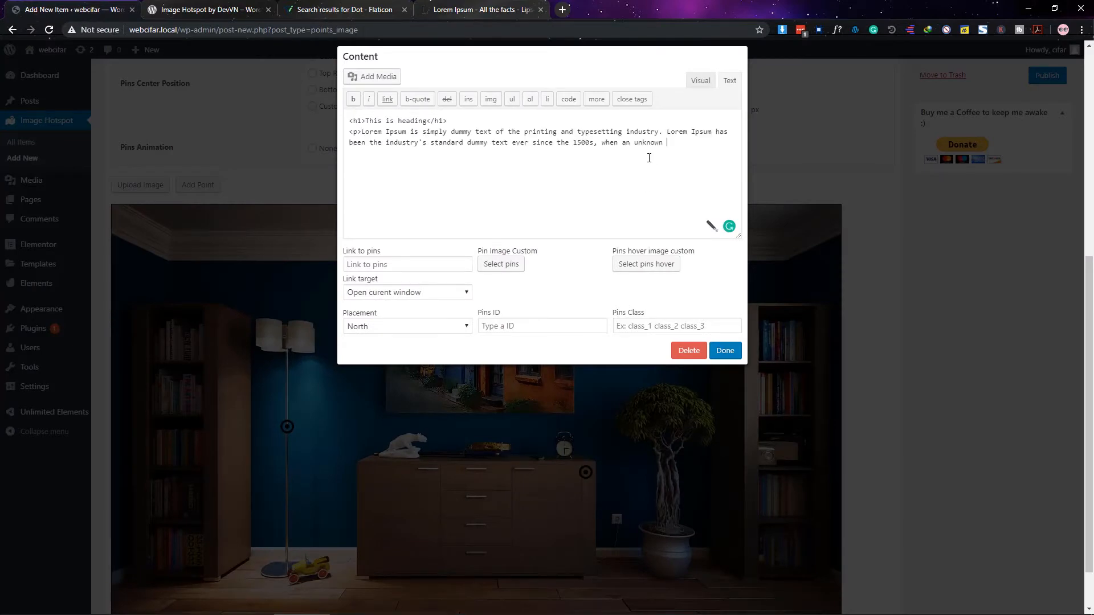
{"action": "type", "text": "</p>"}
Step: Set the painting hotspot's tooltip placement to East and save the hotspot
{"action": "left_click", "coordinate": [384, 326]}
{"action": "left_click", "coordinate": [384, 327]}
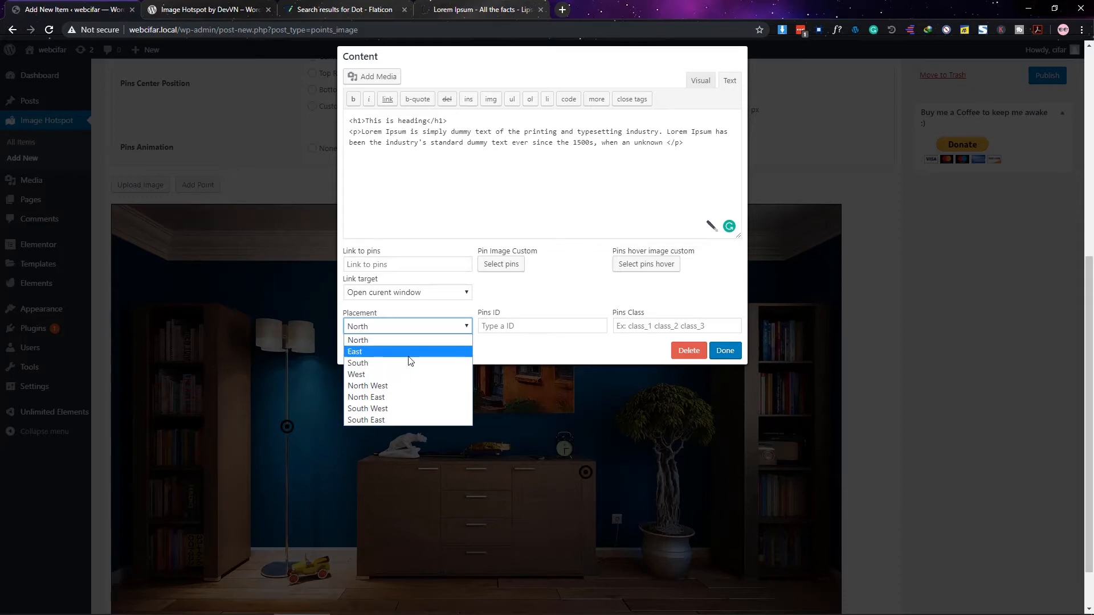
{"action": "left_click", "coordinate": [394, 351]}
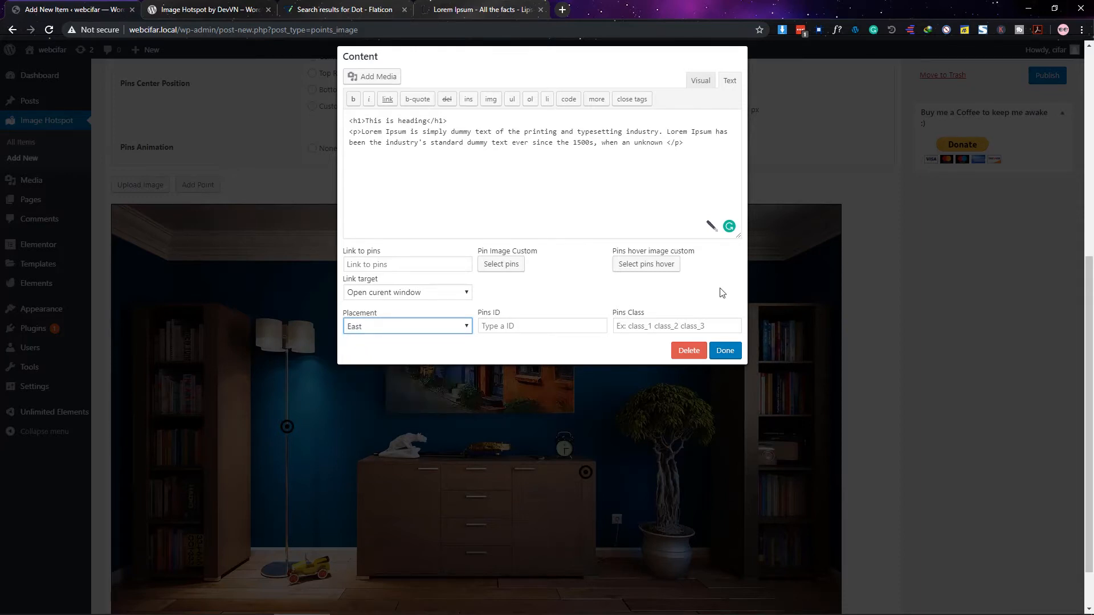
{"action": "left_click", "coordinate": [726, 351]}
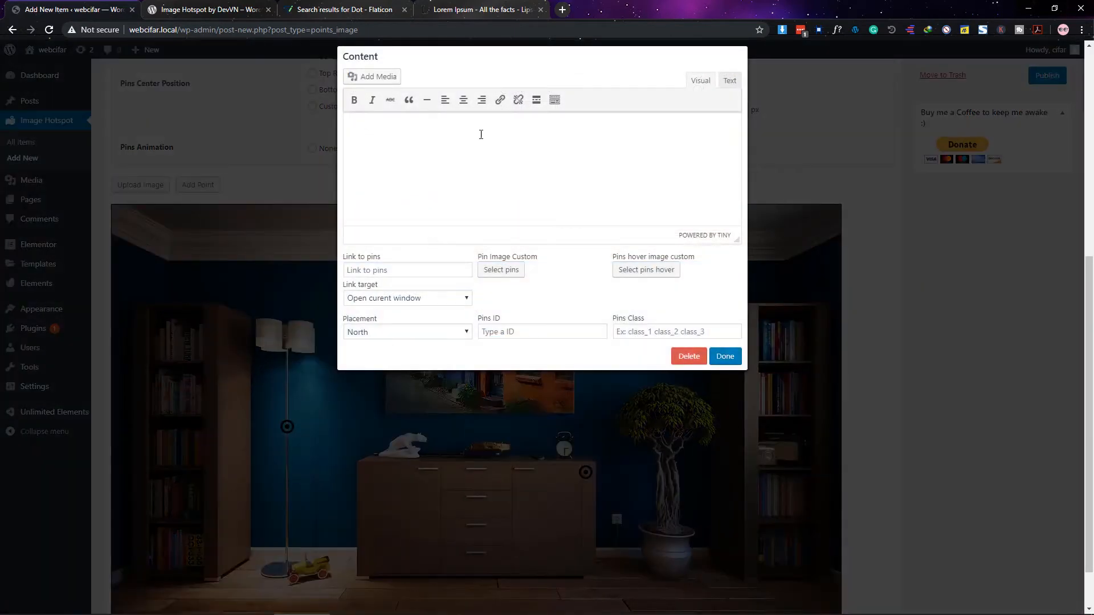
Step: Copy the painting hotspot's full HTML content for reuse in the other hotspots
{"action": "left_click", "coordinate": [287, 427]}
{"action": "left_click", "coordinate": [725, 357]}
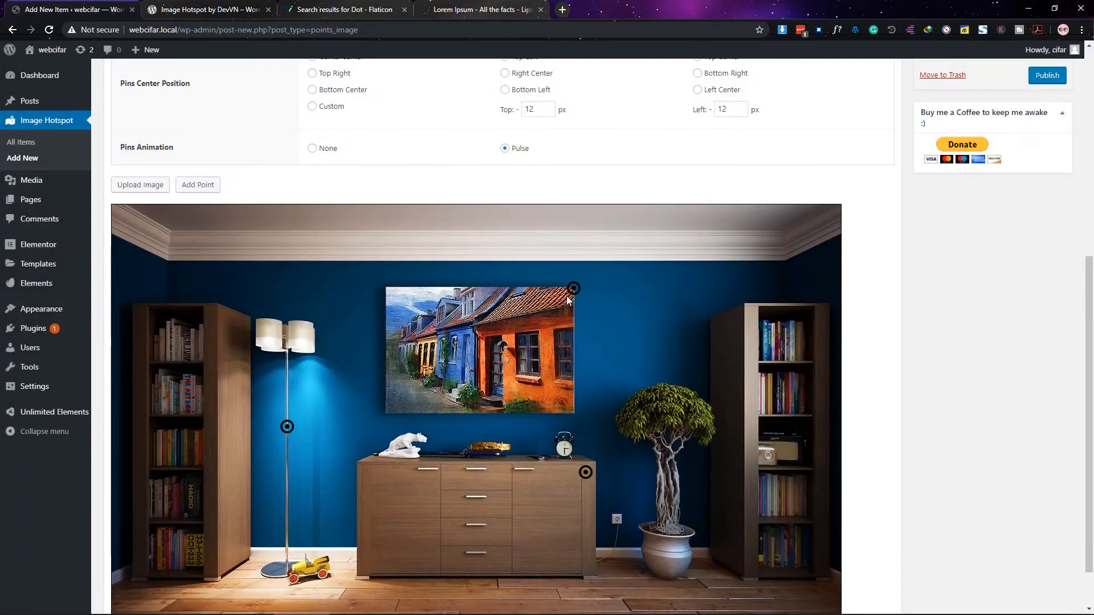
{"action": "left_click", "coordinate": [572, 290]}
{"action": "left_click", "coordinate": [434, 175]}
{"action": "key", "text": "ctrl+a"}
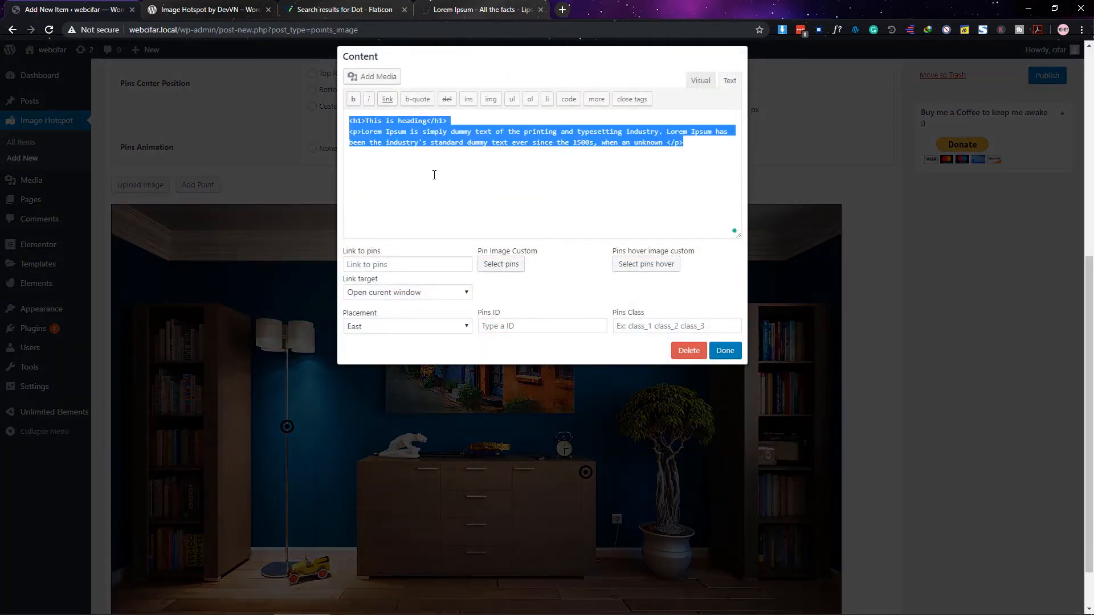
{"action": "left_click", "coordinate": [724, 352]}
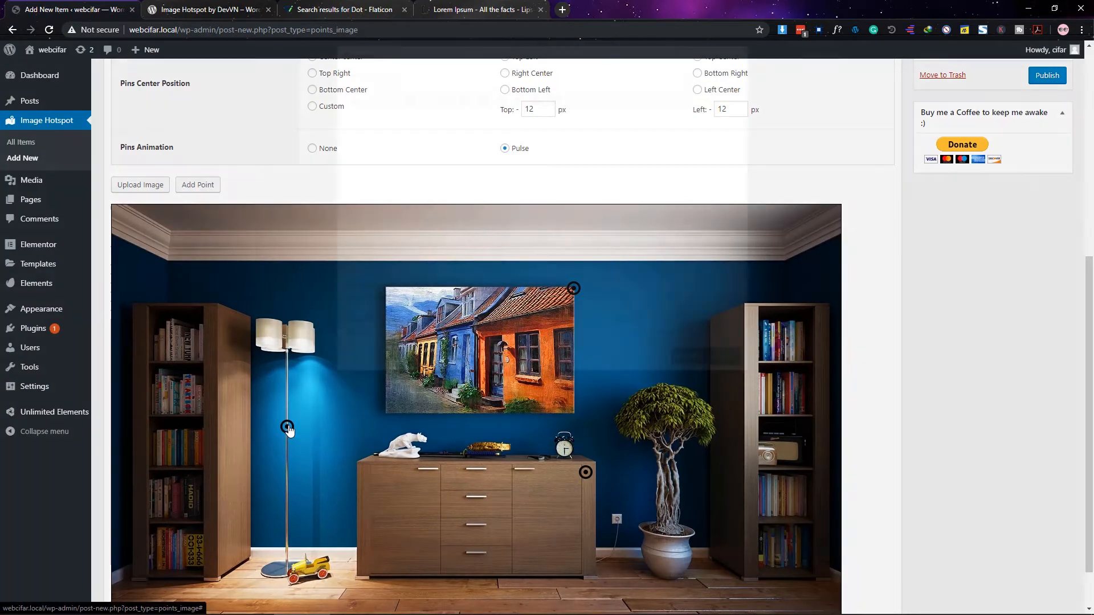
Step: Paste the copied HTML as text into the floor lamp hotspot, set its placement to West and save it
{"action": "left_click", "coordinate": [287, 427]}
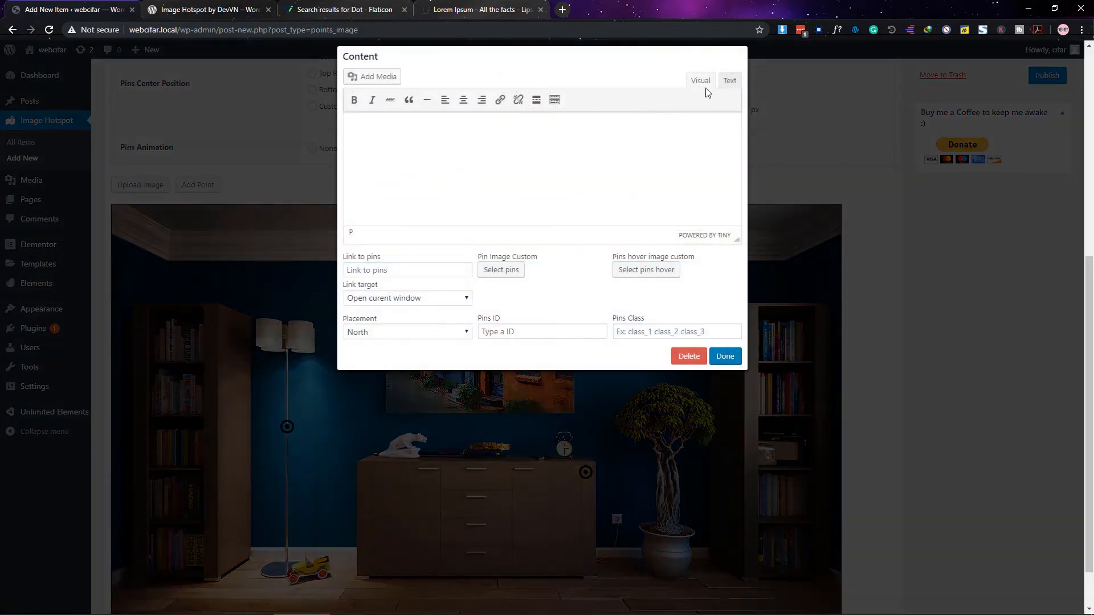
{"action": "left_click", "coordinate": [726, 84]}
{"action": "left_click", "coordinate": [445, 195]}
{"action": "key", "text": "ctrl+v"}
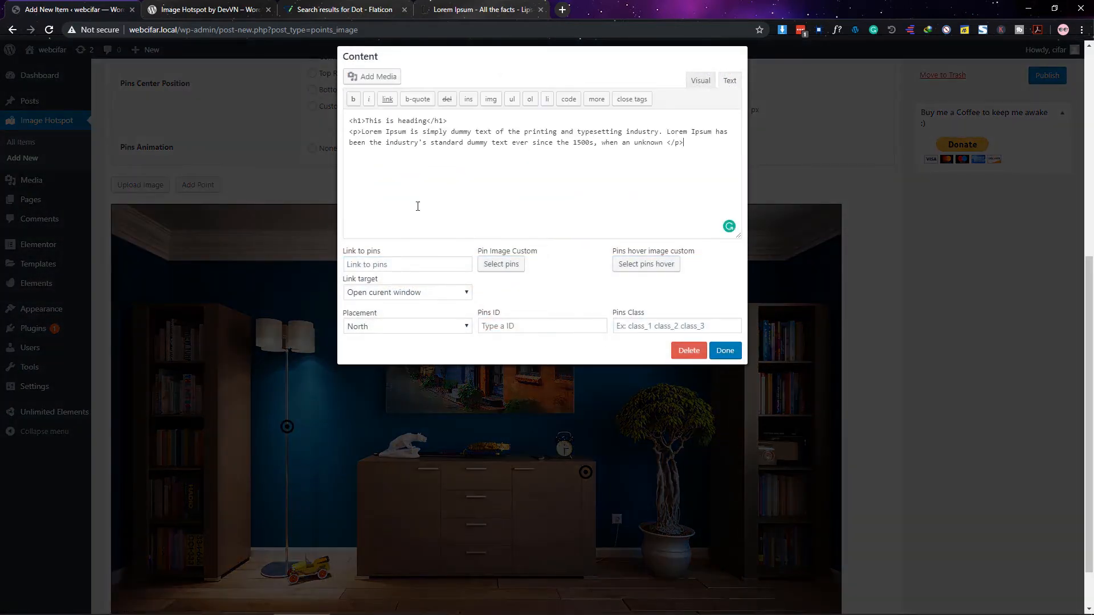
{"action": "left_click", "coordinate": [407, 326]}
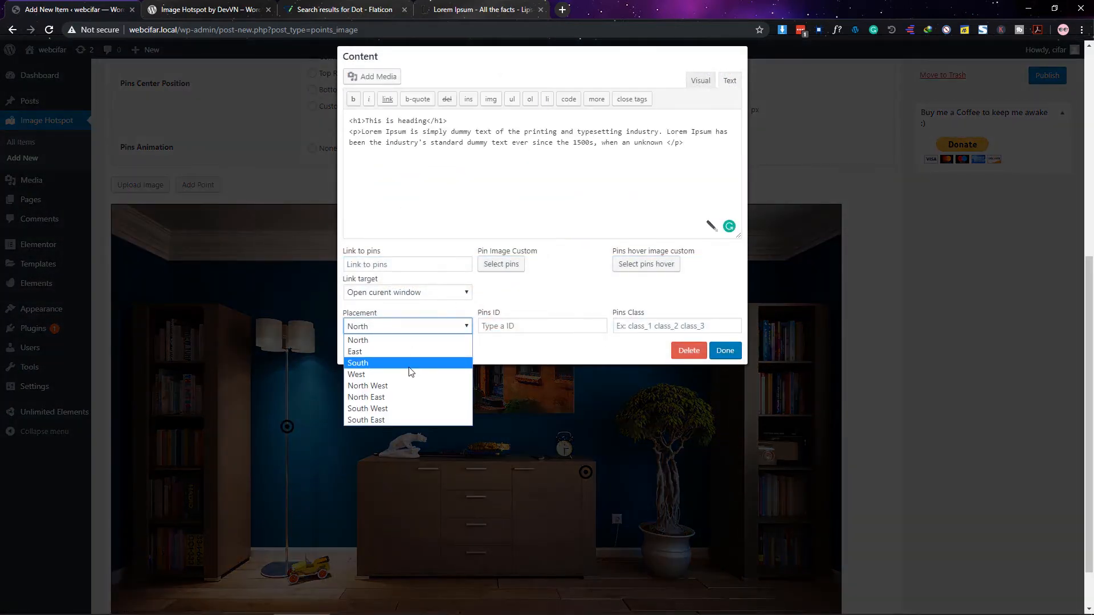
{"action": "left_click", "coordinate": [410, 375]}
{"action": "left_click", "coordinate": [725, 351]}
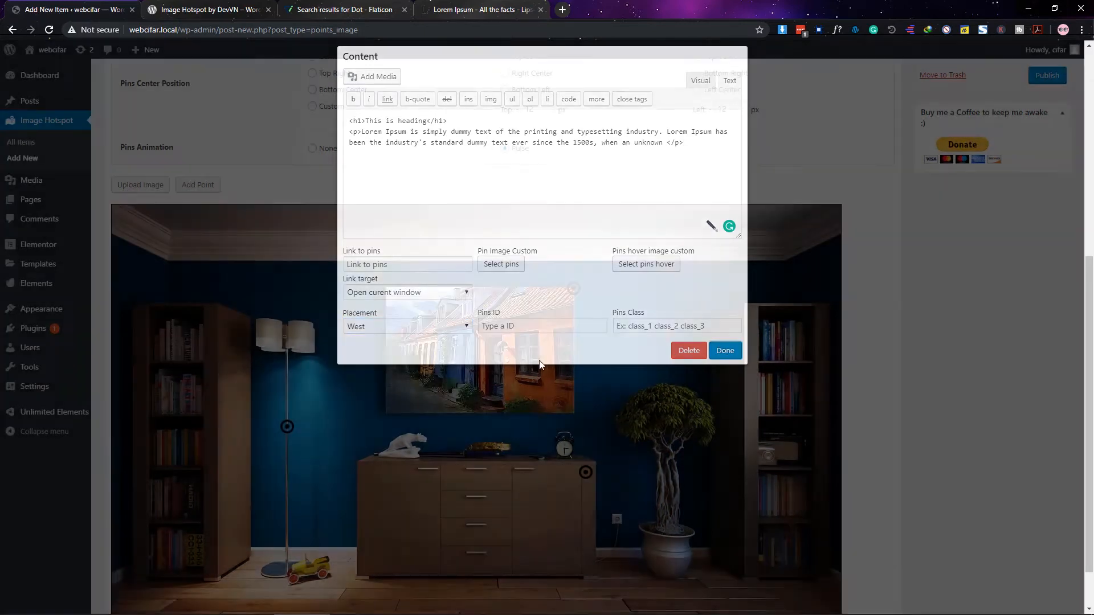
Step: Paste the copied HTML as text into the cabinet hotspot, set its placement to South West and save it
{"action": "left_click", "coordinate": [586, 472]}
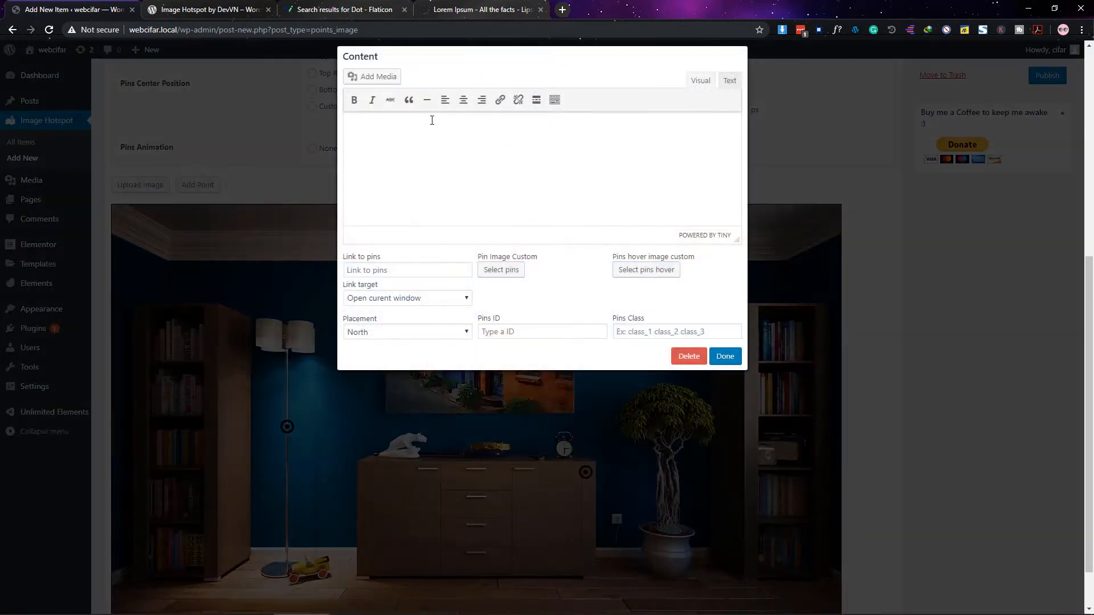
{"action": "left_click", "coordinate": [730, 80]}
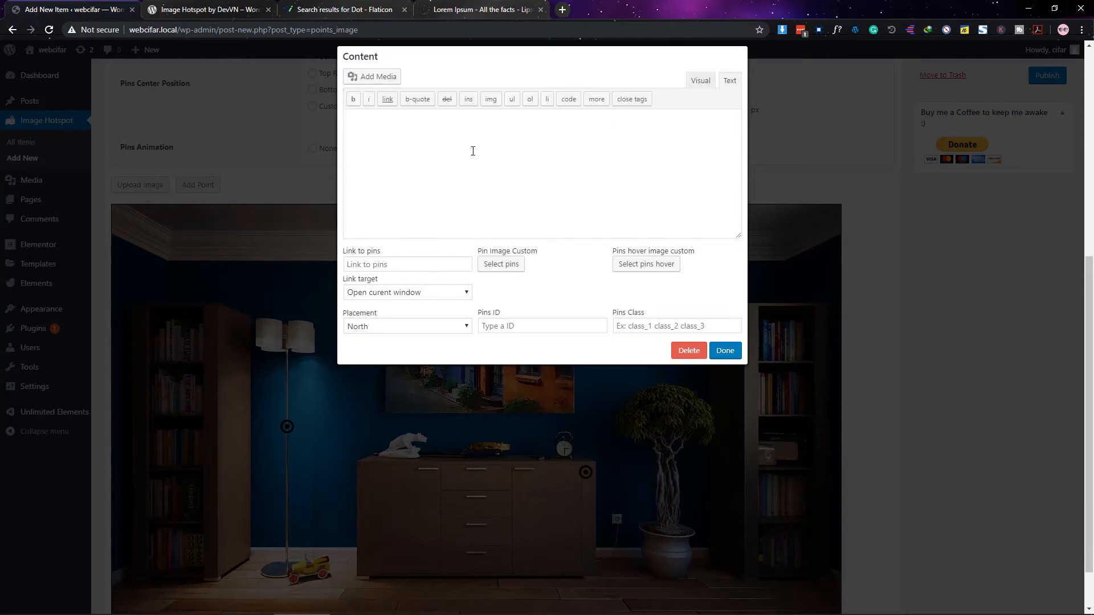
{"action": "left_click", "coordinate": [462, 151]}
{"action": "key", "text": "ctrl+v"}
{"action": "left_click", "coordinate": [395, 326]}
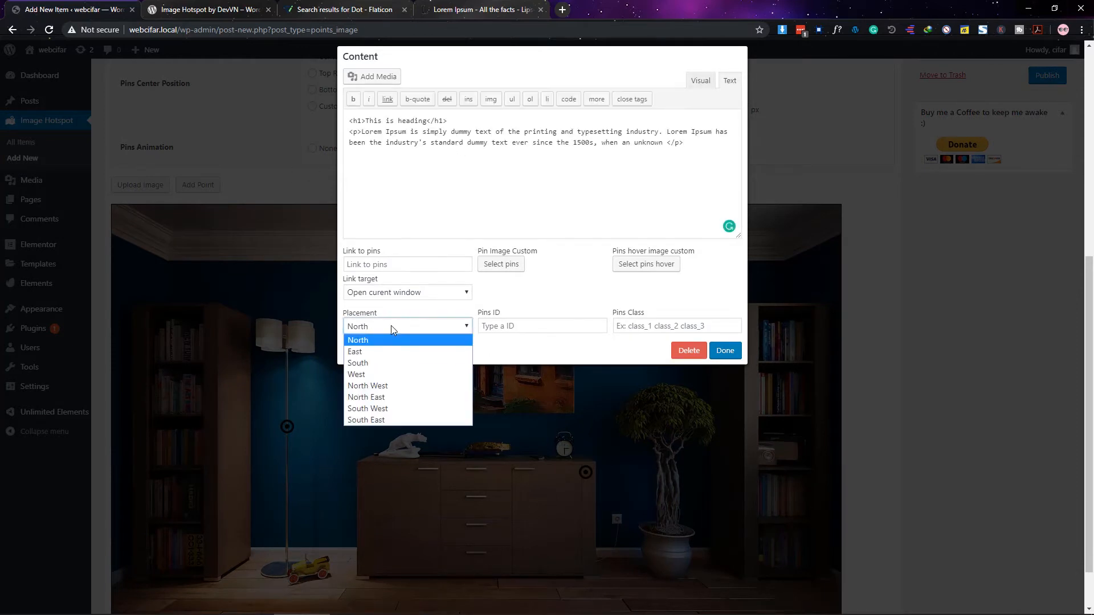
{"action": "left_click", "coordinate": [384, 410]}
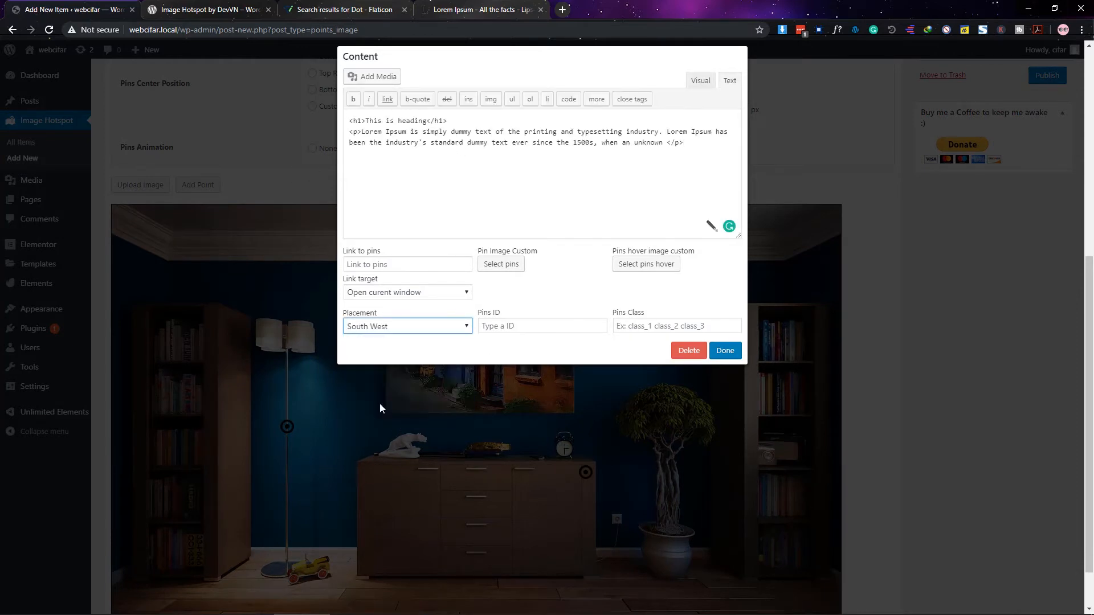
{"action": "left_click", "coordinate": [724, 351]}
Step: Publish the Demo hotspot item and copy its shortcode
{"action": "scroll", "coordinate": [474, 436], "scroll_direction": "up", "scroll_amount": 4}
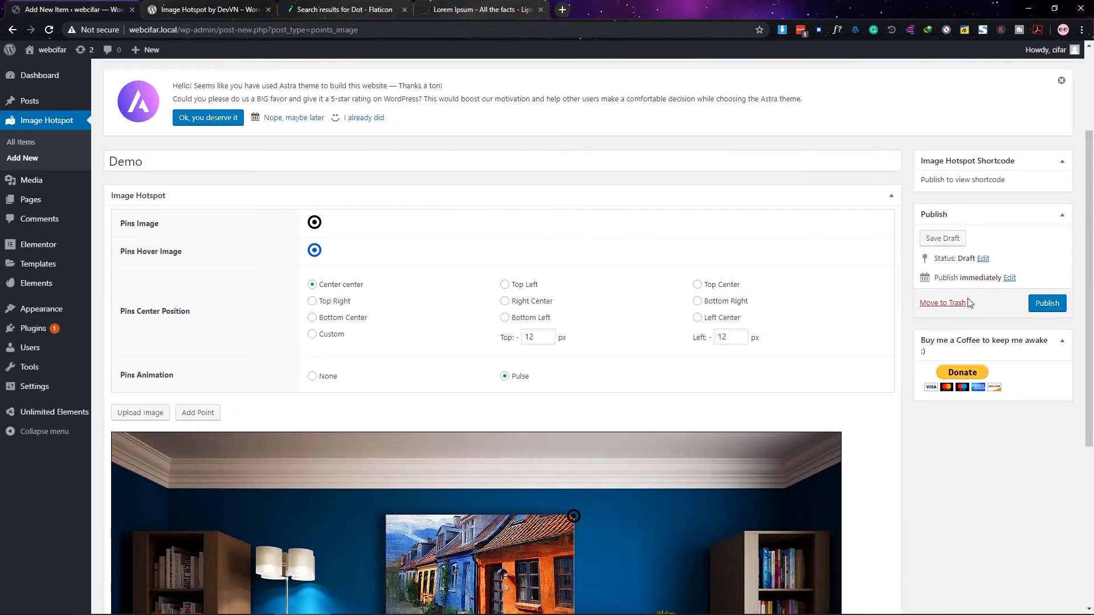
{"action": "left_click", "coordinate": [1051, 309]}
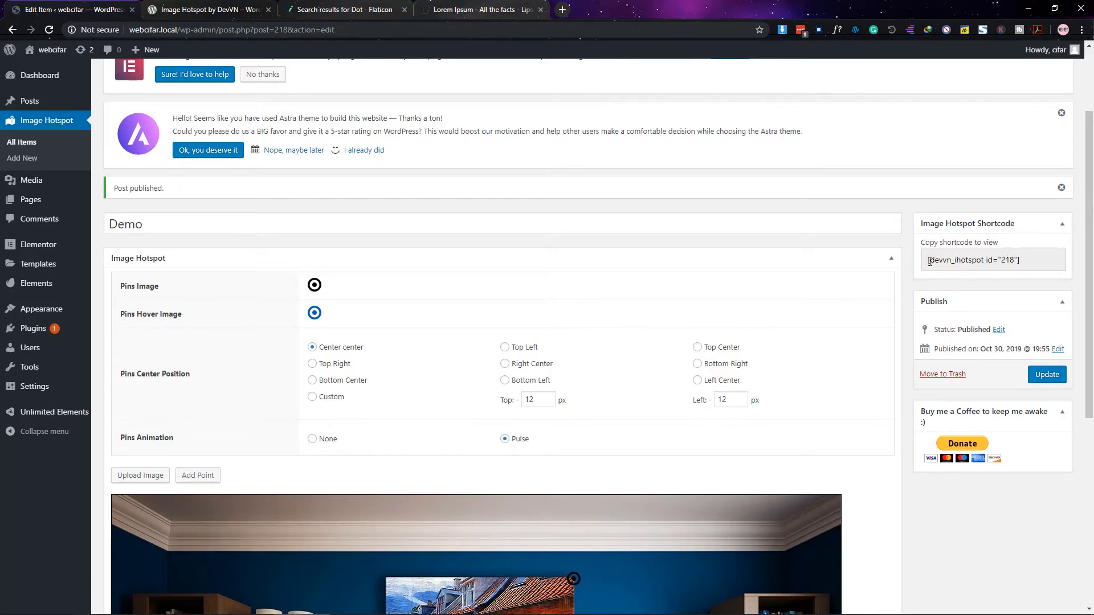
{"action": "left_click_drag", "start_coordinate": [1038, 261], "coordinate": [923, 261]}
{"action": "key", "text": "ctrl+c"}
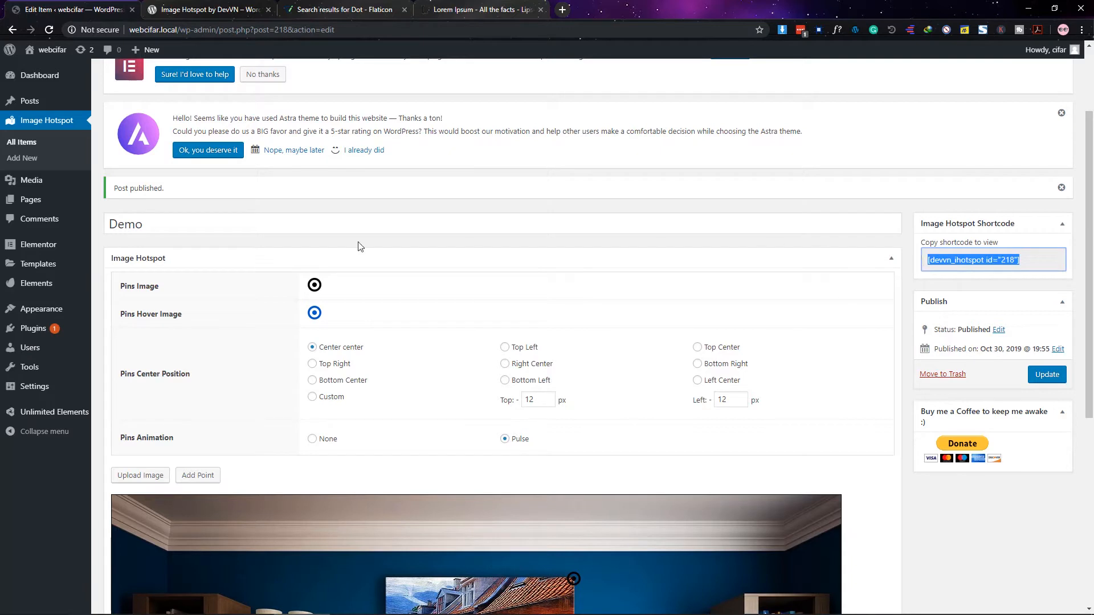
Step: Create a new page titled "demo" and publish it
{"action": "mouse_move", "coordinate": [46, 197]}
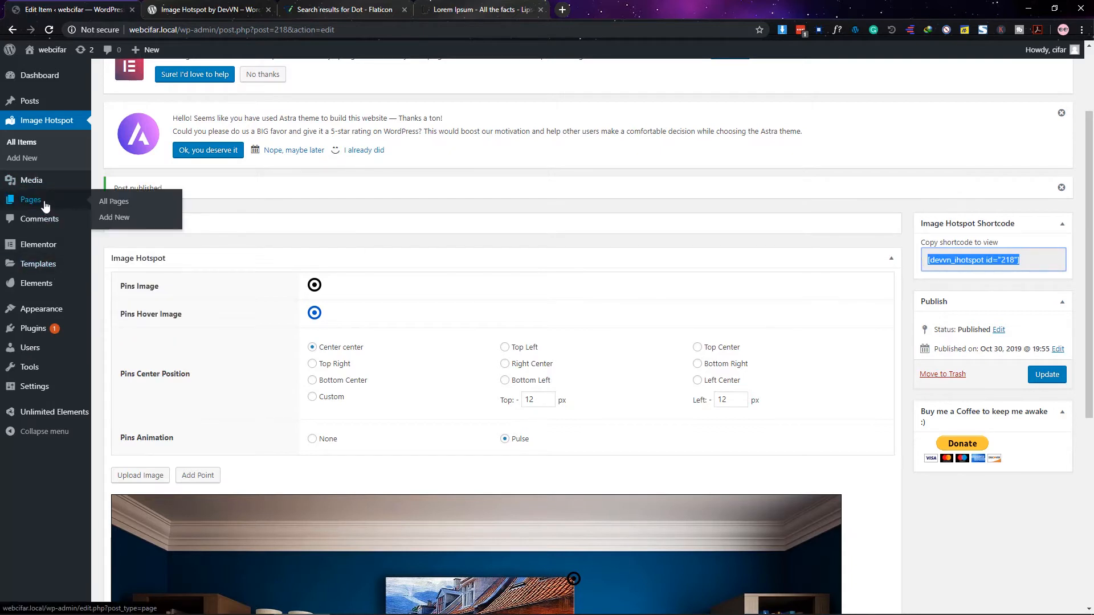
{"action": "left_click", "coordinate": [114, 217]}
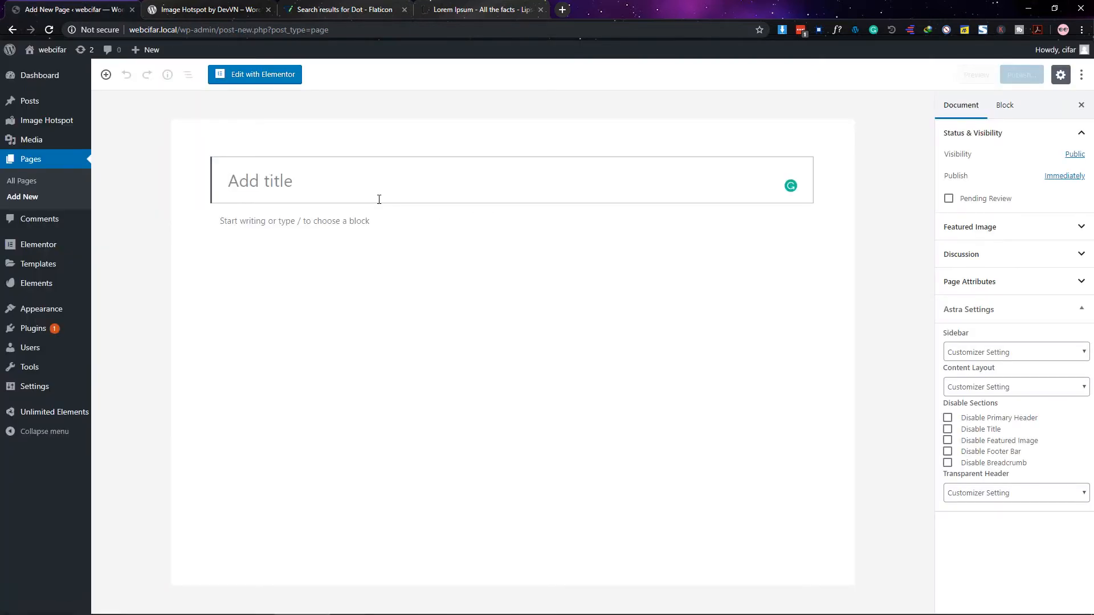
{"action": "type", "text": "demo"}
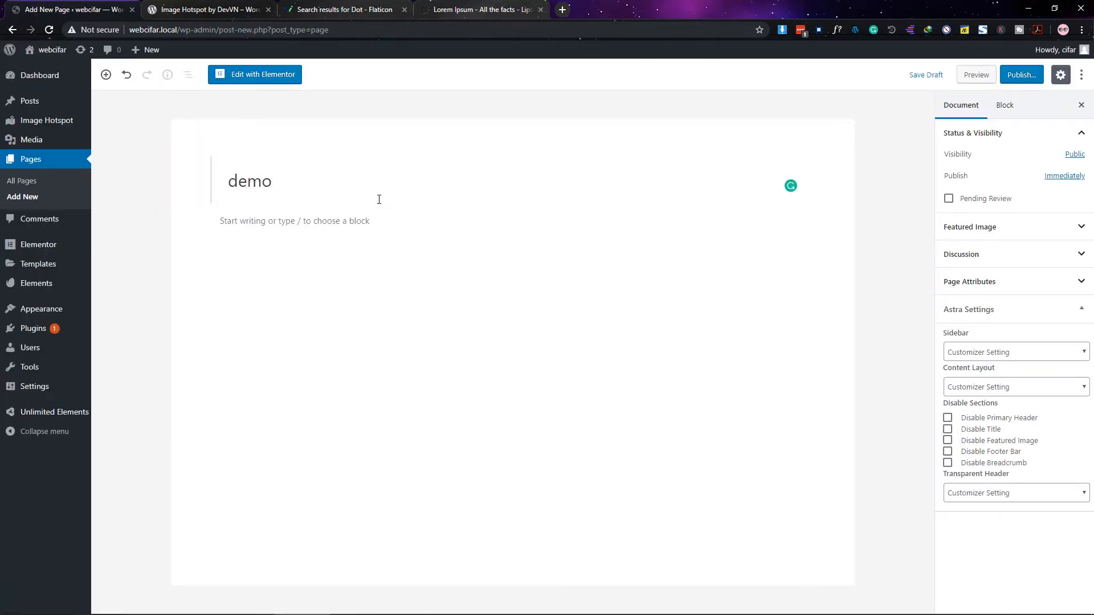
{"action": "left_click", "coordinate": [1006, 71]}
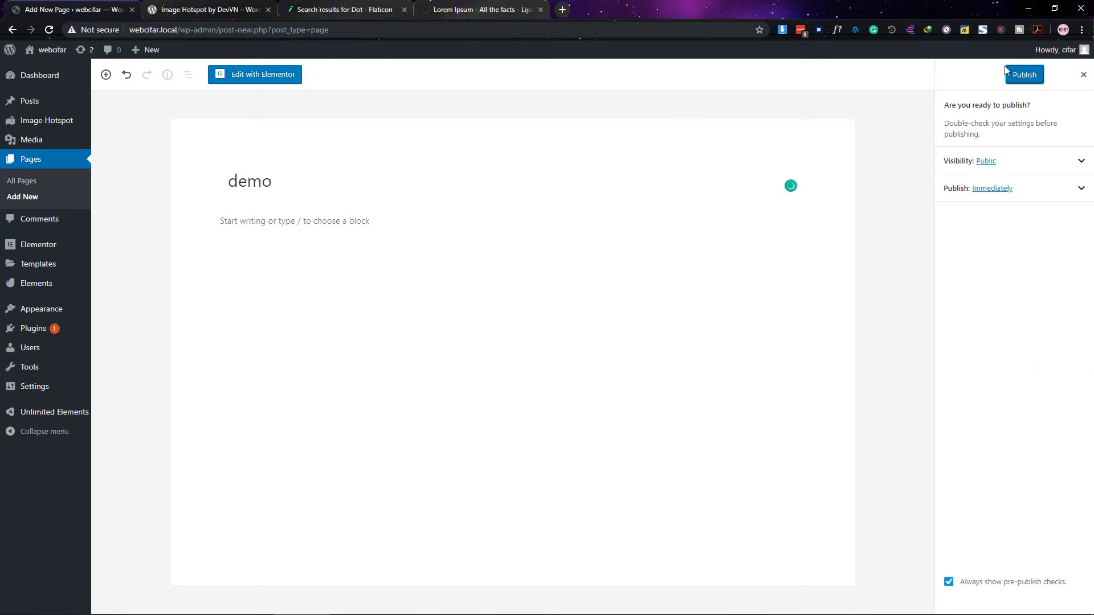
{"action": "left_click", "coordinate": [1007, 72]}
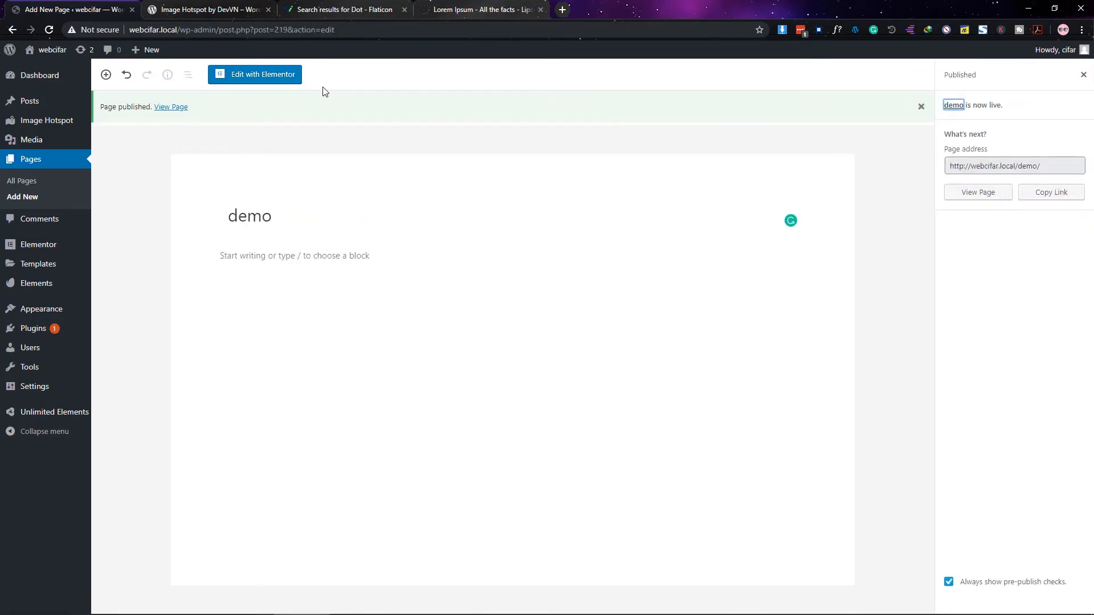
Step: Open the demo page in Elementor and add a Shortcode widget to it
{"action": "left_click", "coordinate": [253, 77]}
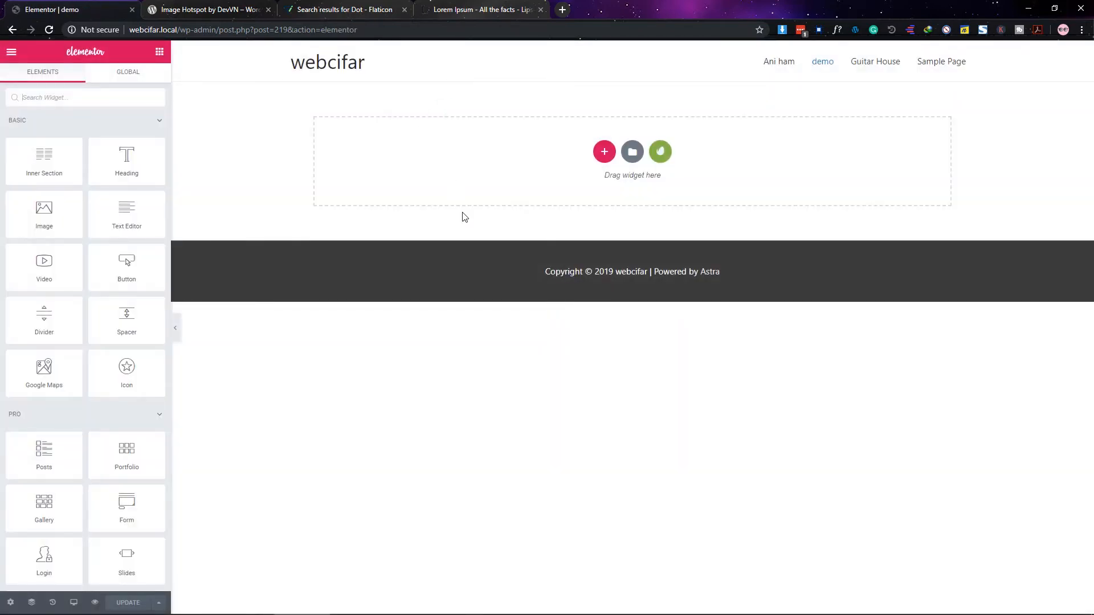
{"action": "left_click", "coordinate": [39, 97]}
{"action": "type", "text": "short"}
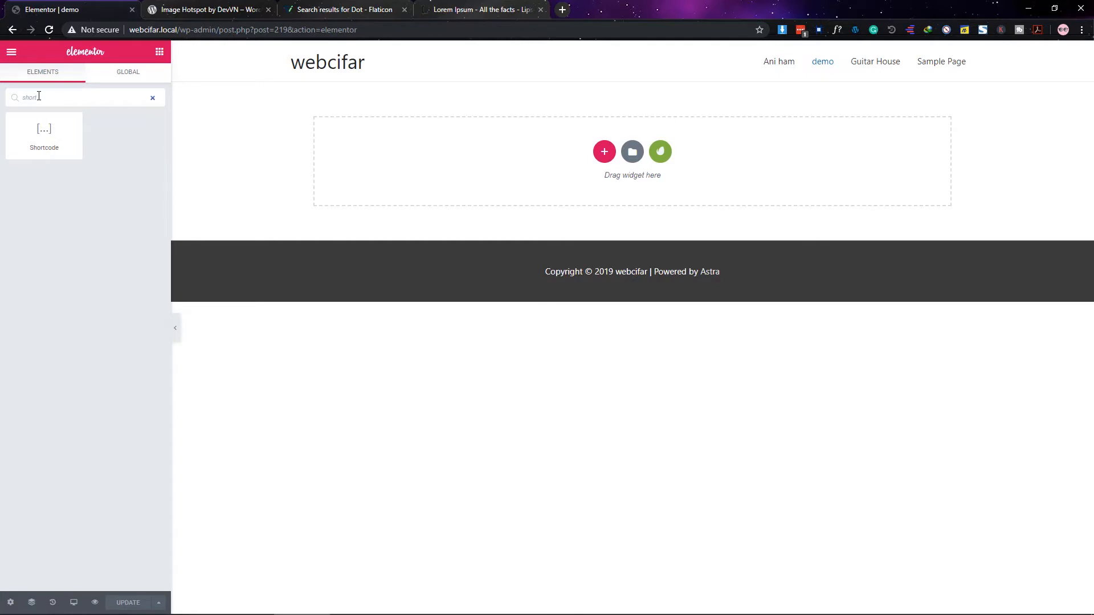
{"action": "left_click_drag", "start_coordinate": [44, 132], "coordinate": [450, 154]}
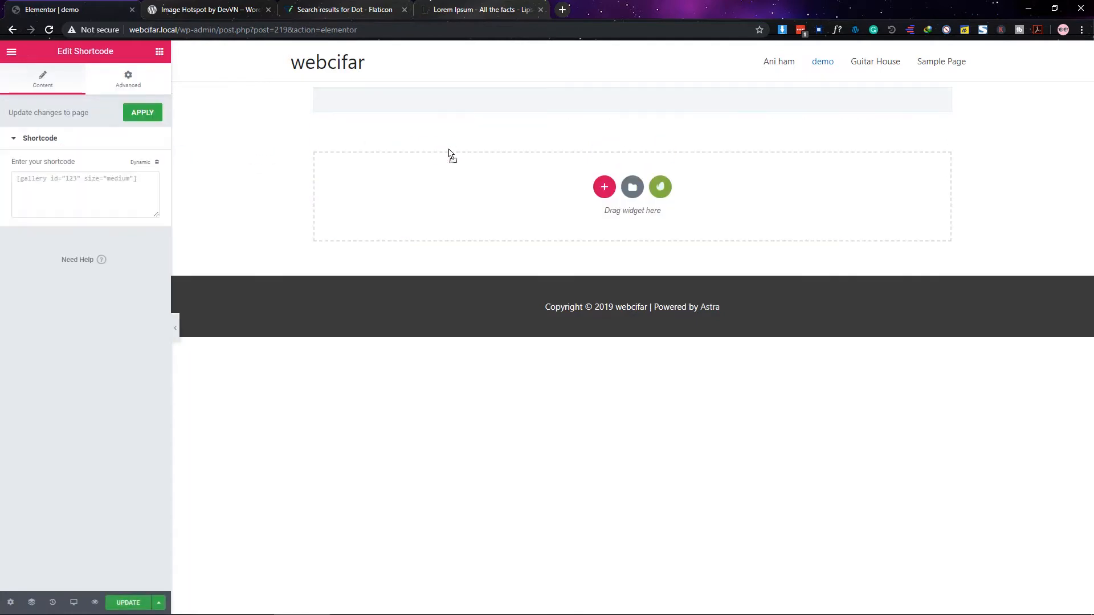
Step: Paste the shortcode [devvn_ihotspot id="218"] into the Shortcode widget and update the page
{"action": "left_click", "coordinate": [108, 194]}
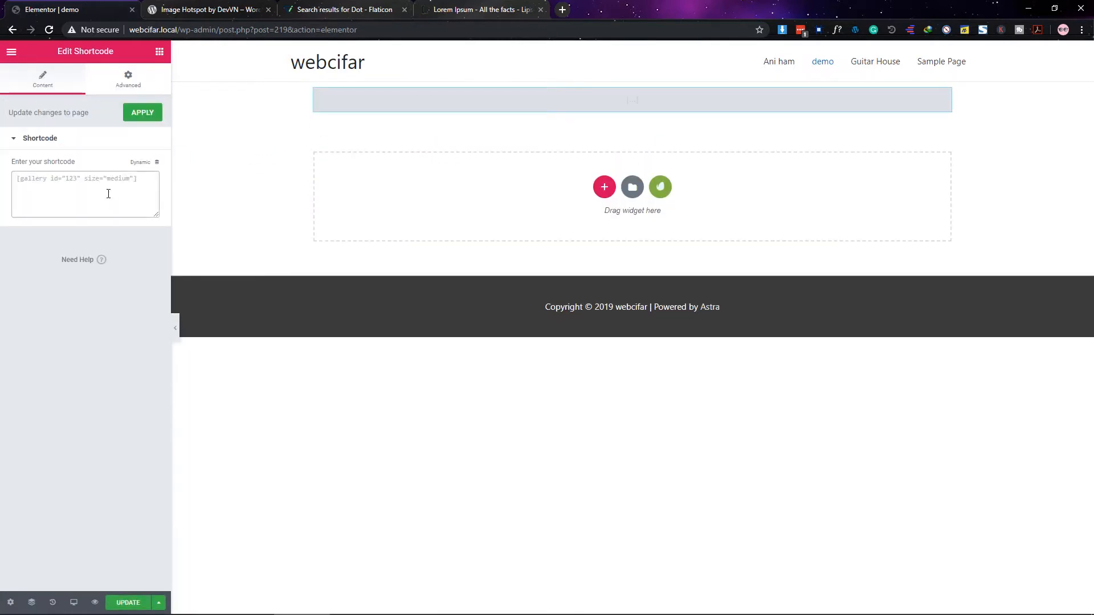
{"action": "key", "text": "ctrl+v"}
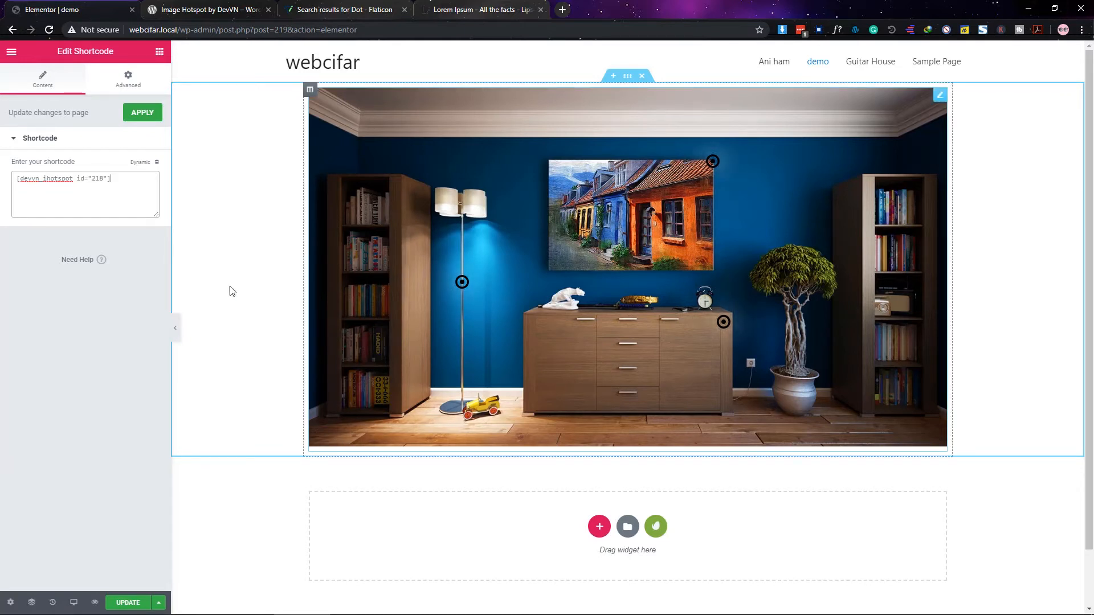
{"action": "left_click", "coordinate": [128, 602]}
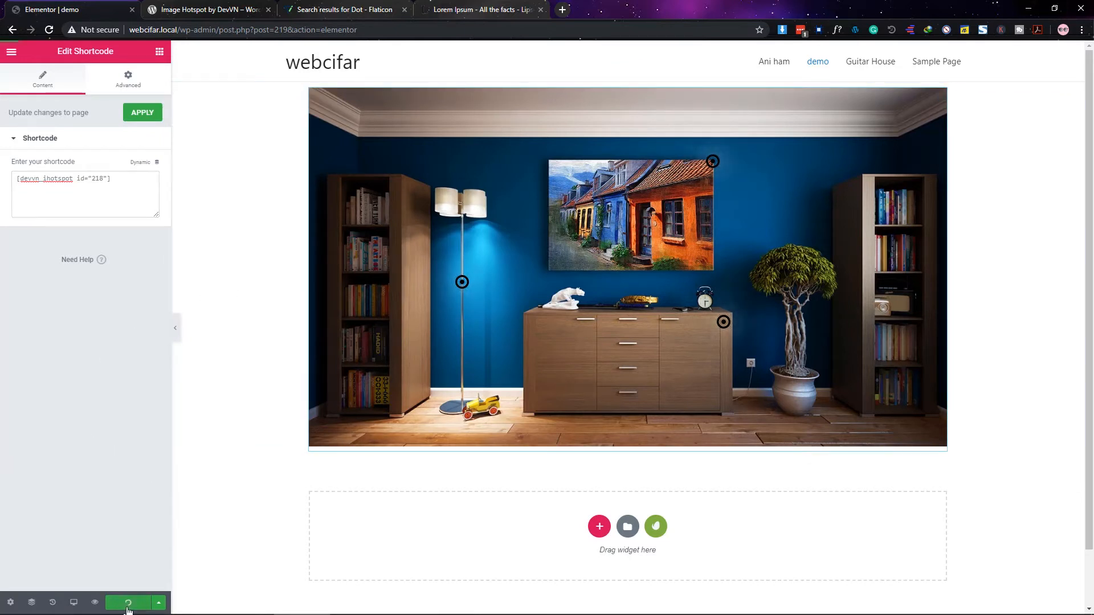
Step: Preview the demo page and check the tooltips of the painting, cabinet and floor lamp hotspots
{"action": "left_click", "coordinate": [96, 602]}
{"action": "left_click", "coordinate": [188, 6]}
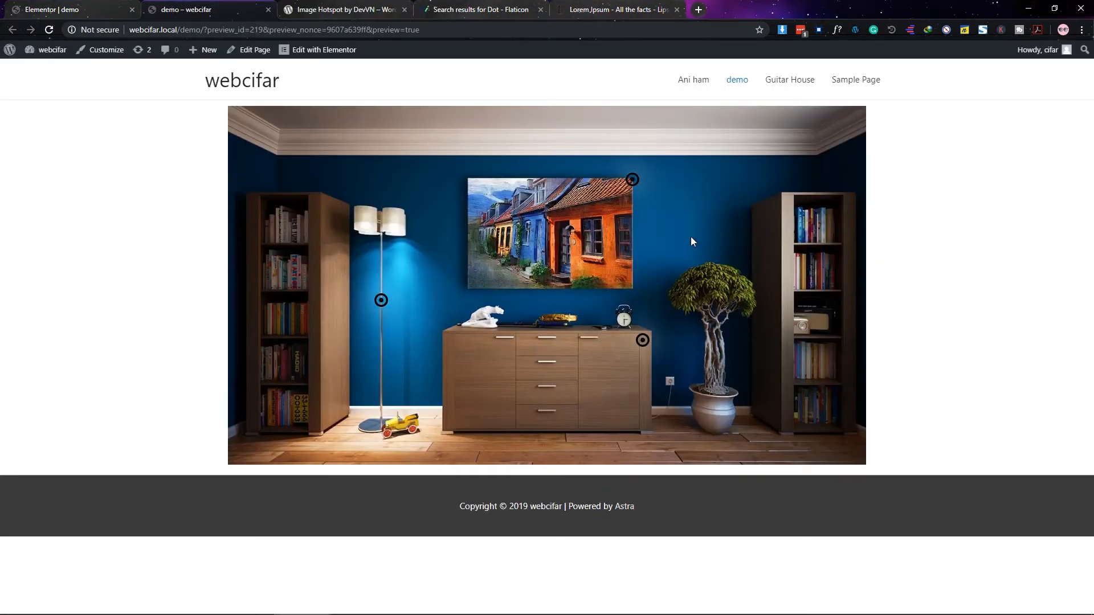
{"action": "mouse_move", "coordinate": [631, 180]}
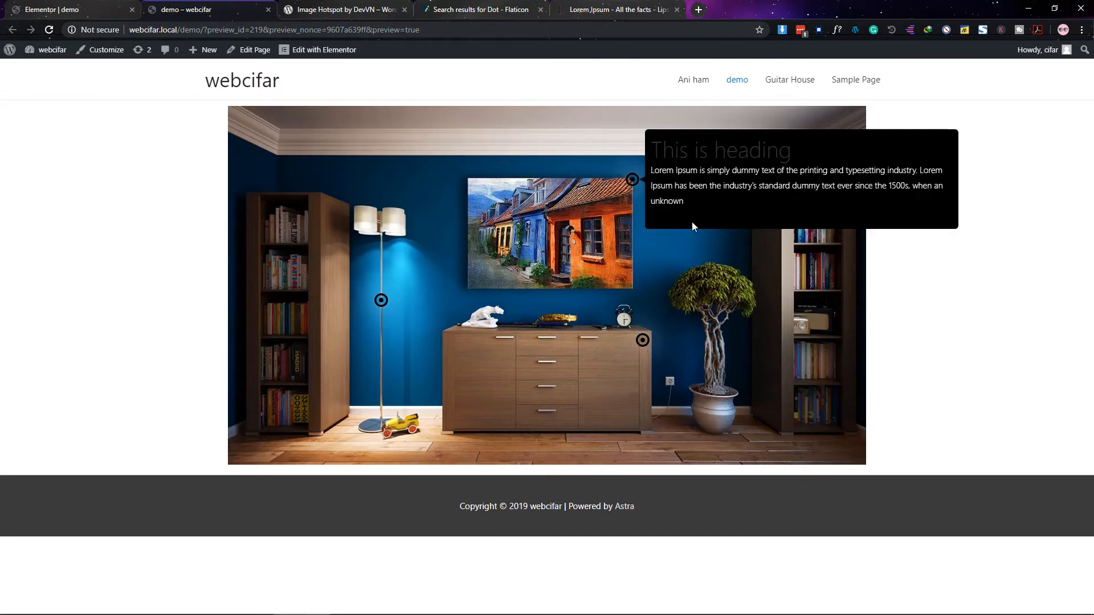
{"action": "mouse_move", "coordinate": [639, 344]}
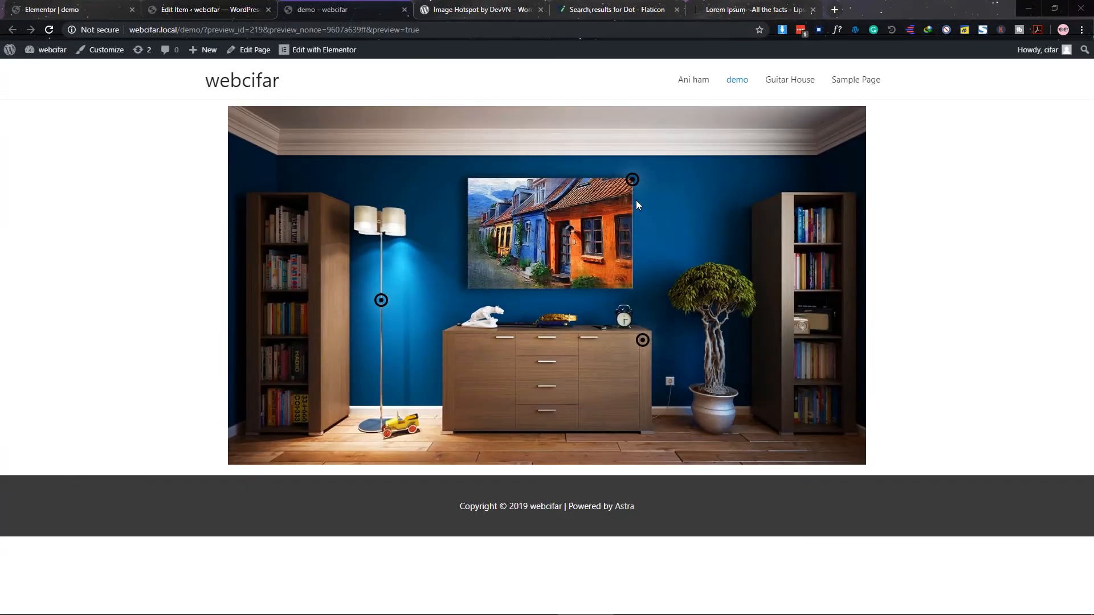
{"action": "mouse_move", "coordinate": [629, 184]}
{"action": "mouse_move", "coordinate": [383, 300]}
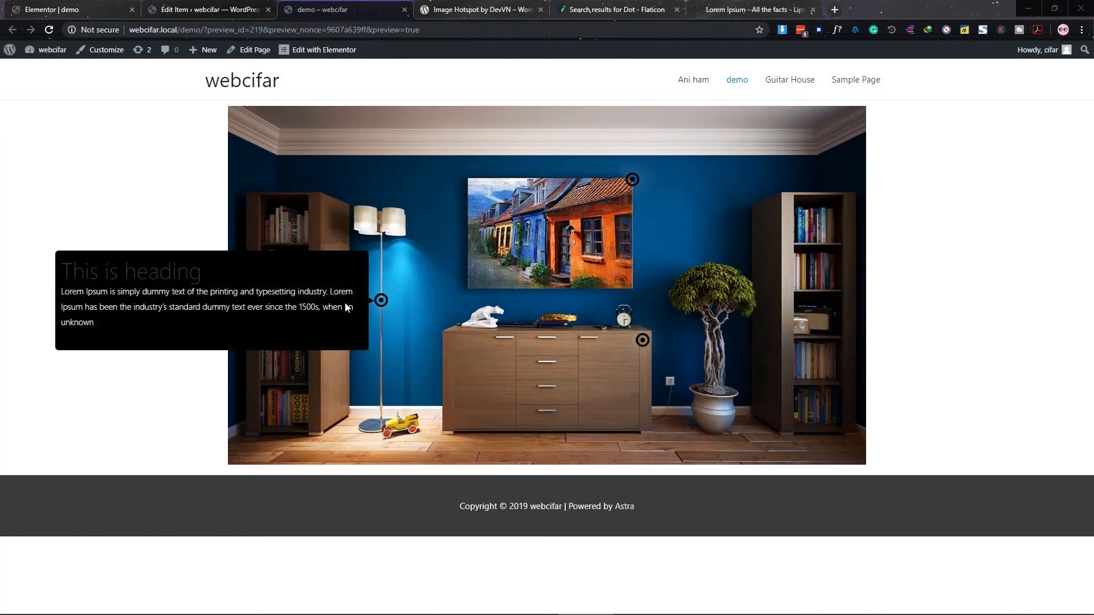
Step: Check the placement settings of the painting and floor lamp hotspots in the image hotspot item
{"action": "left_click", "coordinate": [186, 7]}
{"action": "scroll", "coordinate": [479, 238], "scroll_direction": "down", "scroll_amount": 3}
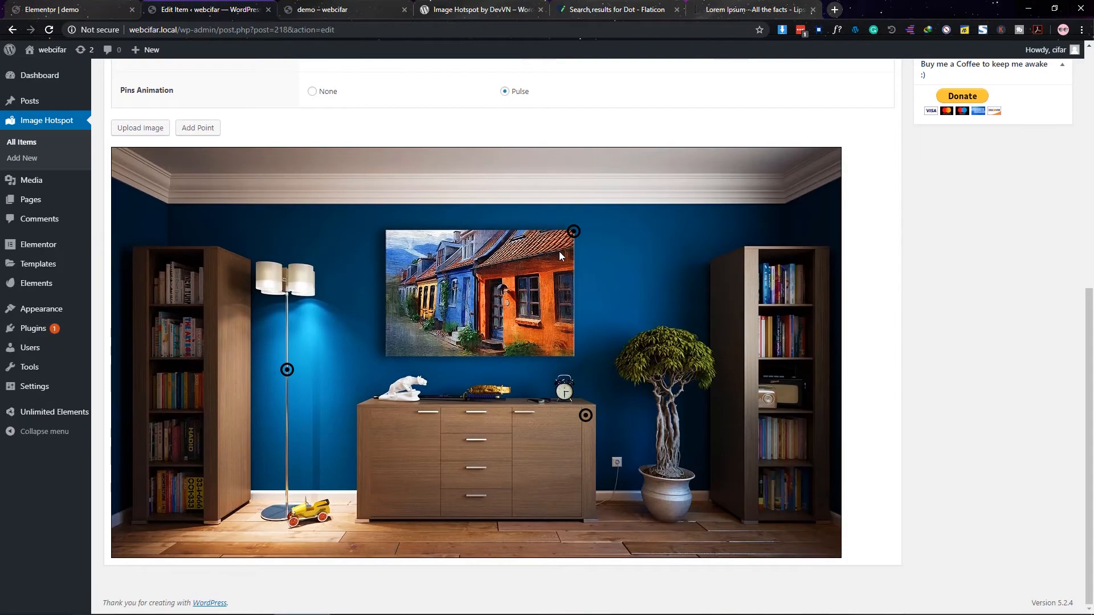
{"action": "left_click", "coordinate": [573, 233]}
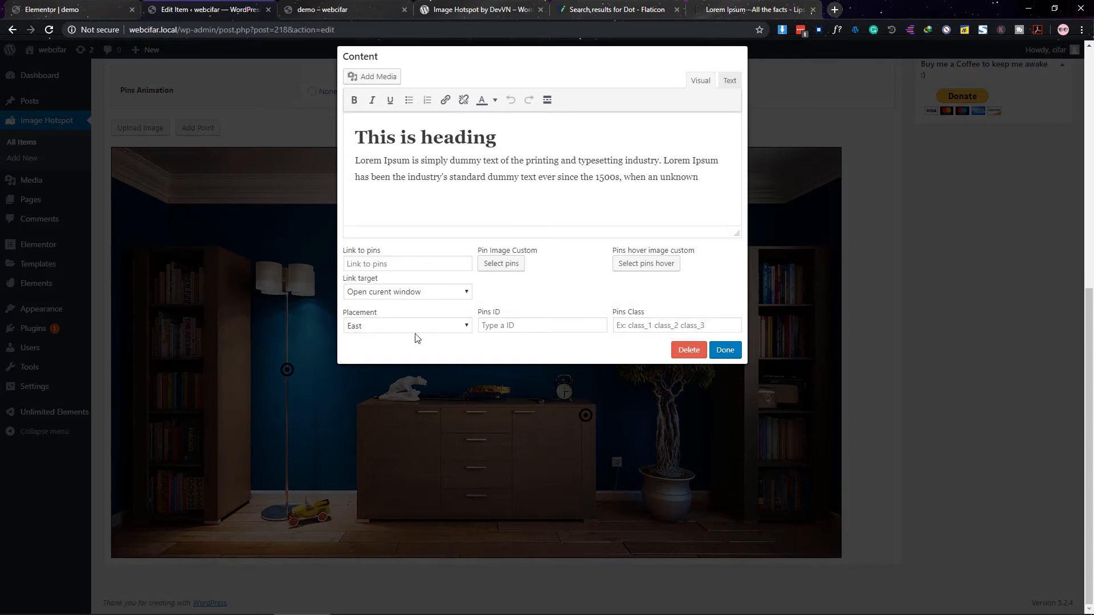
{"action": "left_click", "coordinate": [725, 350]}
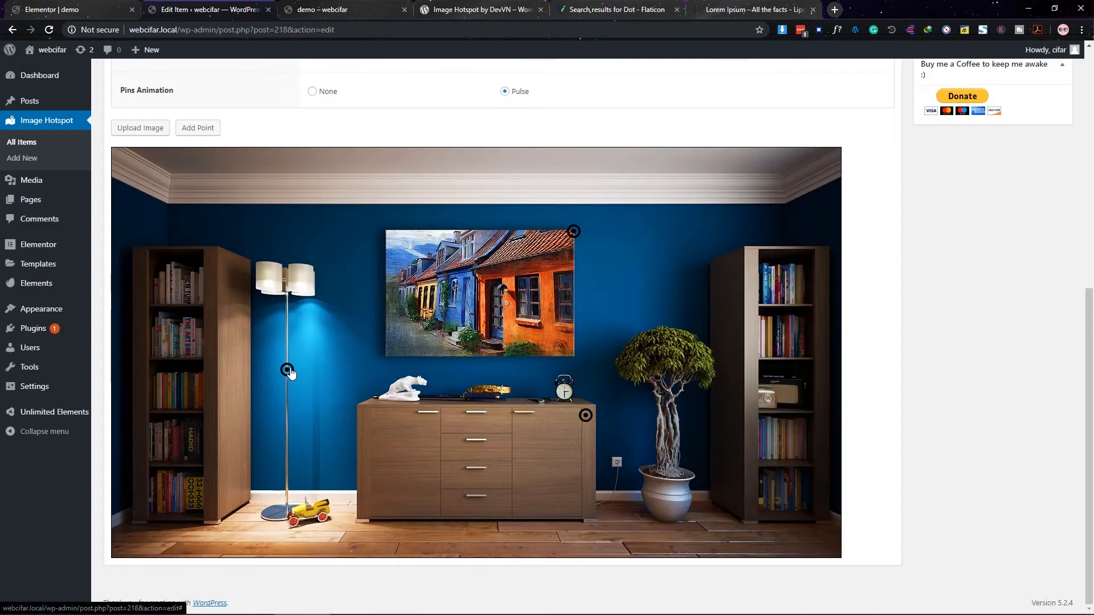
{"action": "left_click", "coordinate": [288, 371]}
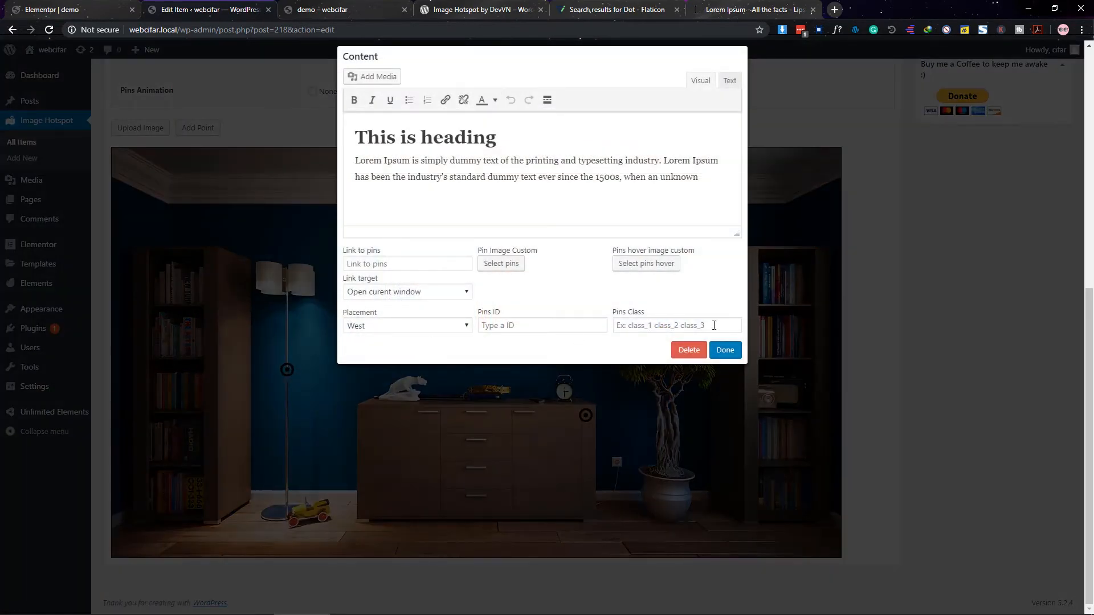
{"action": "left_click", "coordinate": [725, 350]}
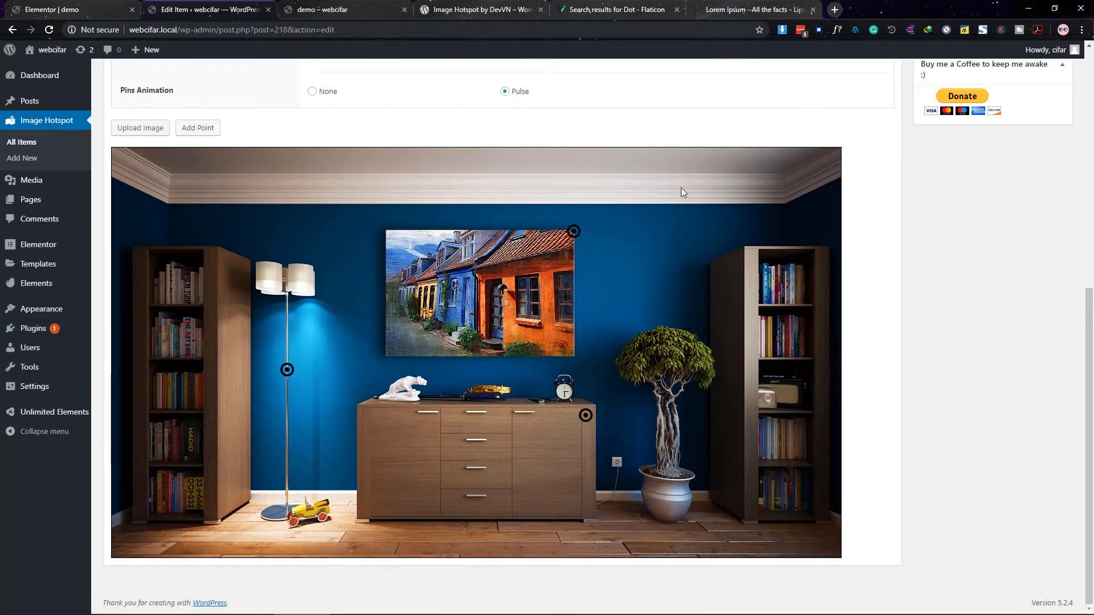
Step: Review the placement options available for the painting hotspot and close its settings without changing them
{"action": "left_click", "coordinate": [574, 233]}
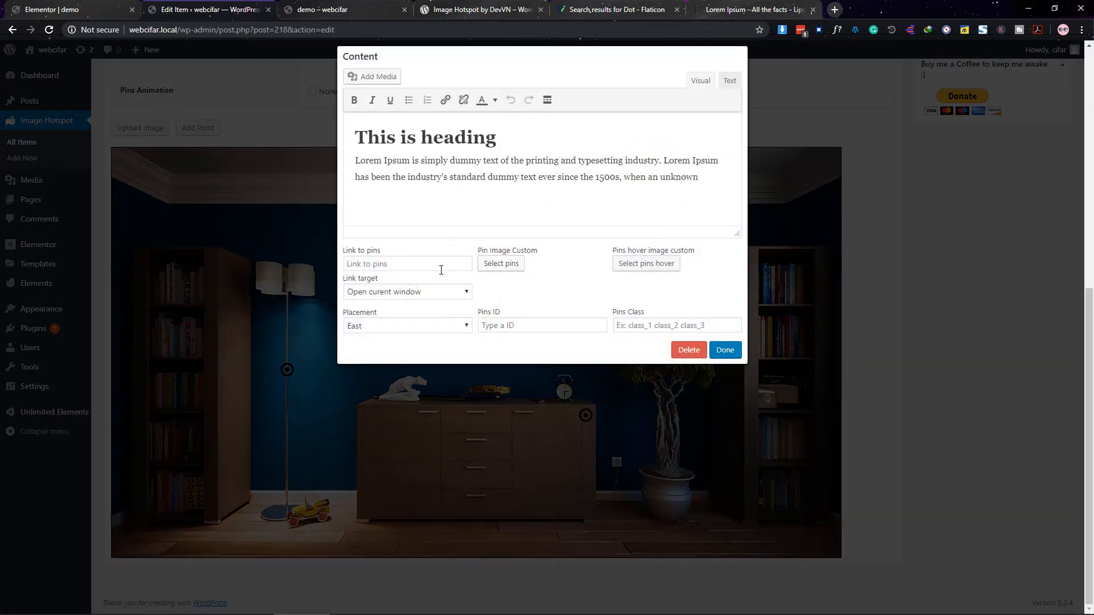
{"action": "left_click", "coordinate": [379, 327]}
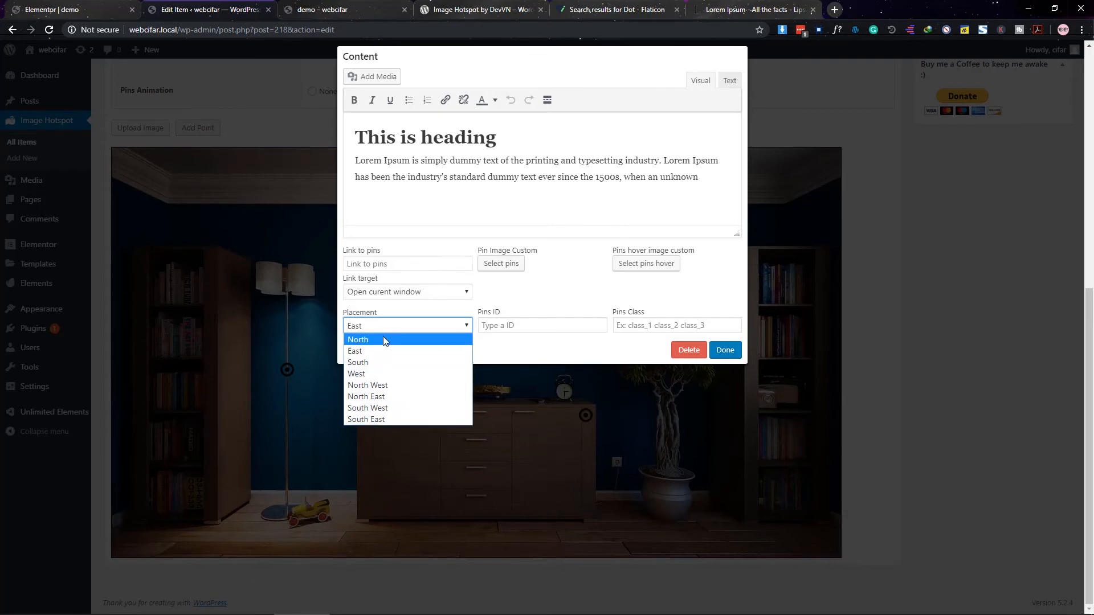
{"action": "left_click", "coordinate": [734, 350]}
{"action": "left_click", "coordinate": [735, 350]}
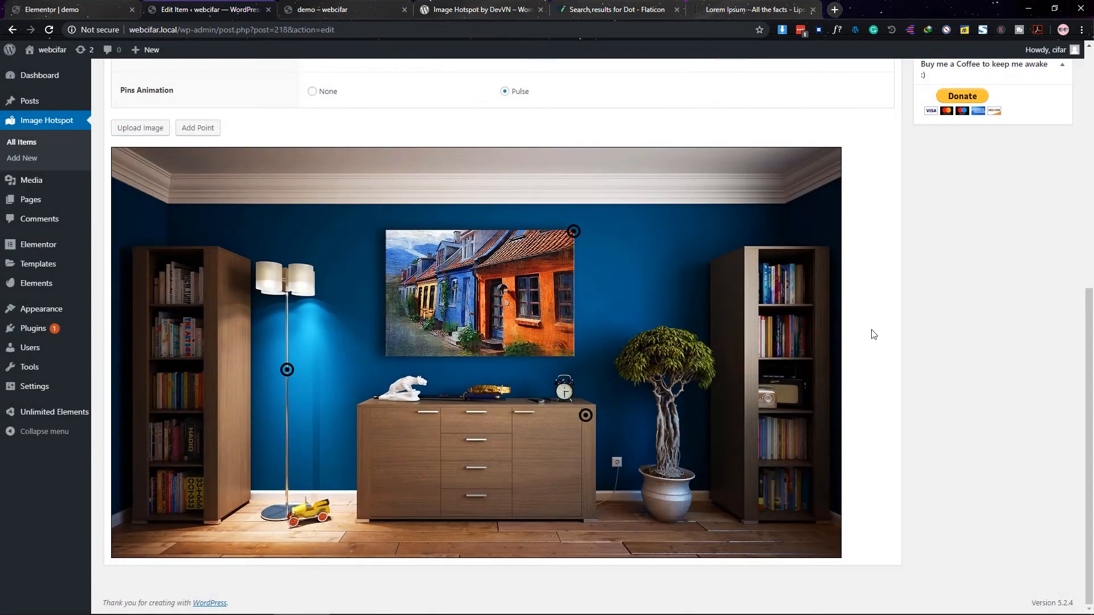
Step: Check the tooltip directions of the painting, floor lamp and cabinet hotspots on the demo page
{"action": "left_click", "coordinate": [317, 10]}
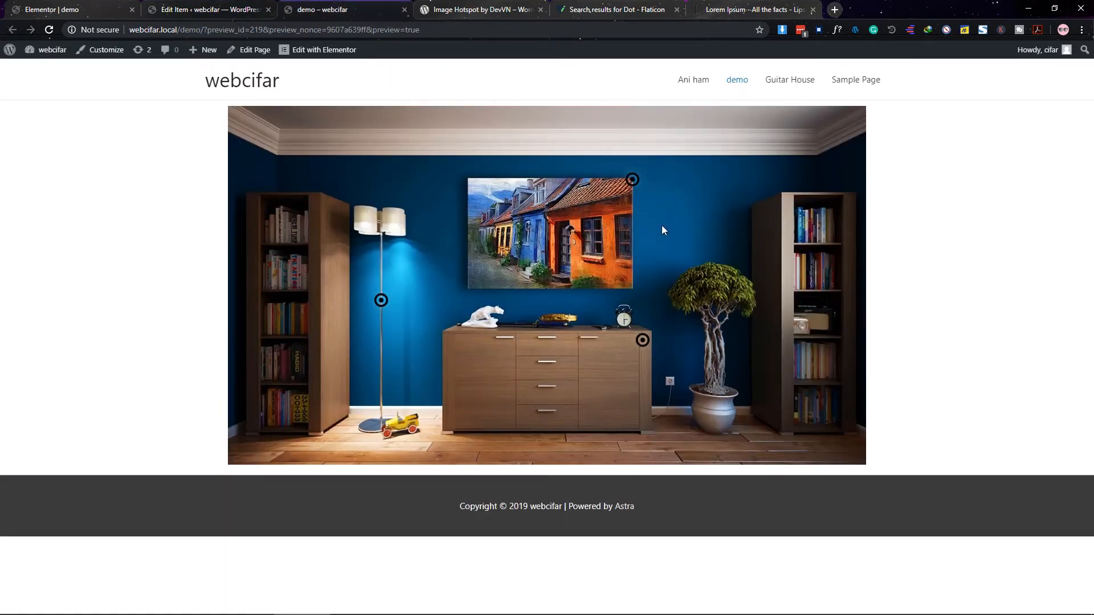
{"action": "left_click", "coordinate": [634, 182]}
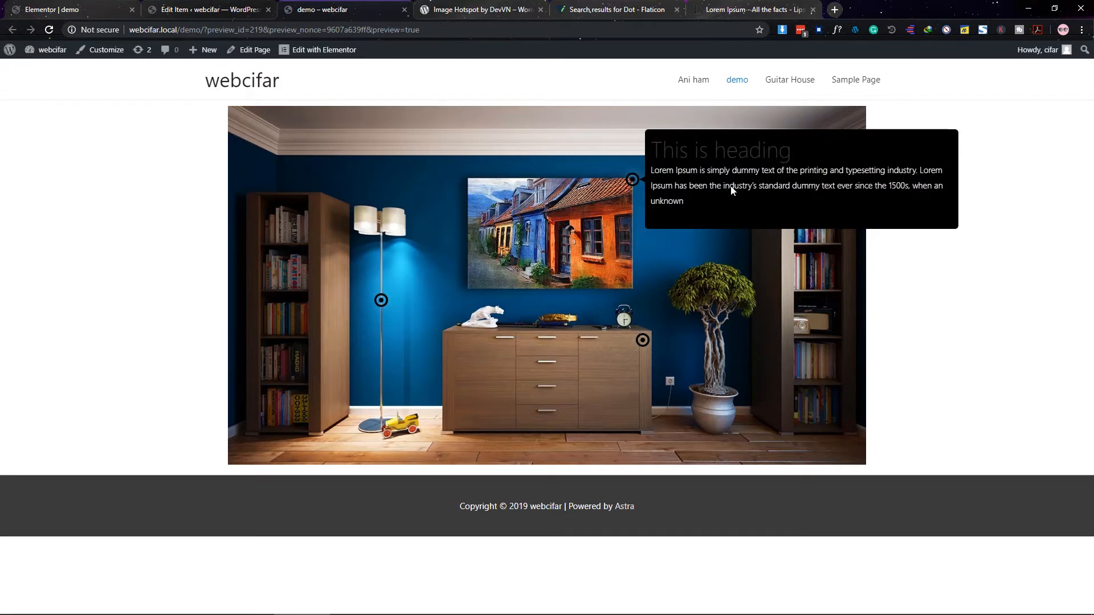
{"action": "left_click", "coordinate": [381, 302]}
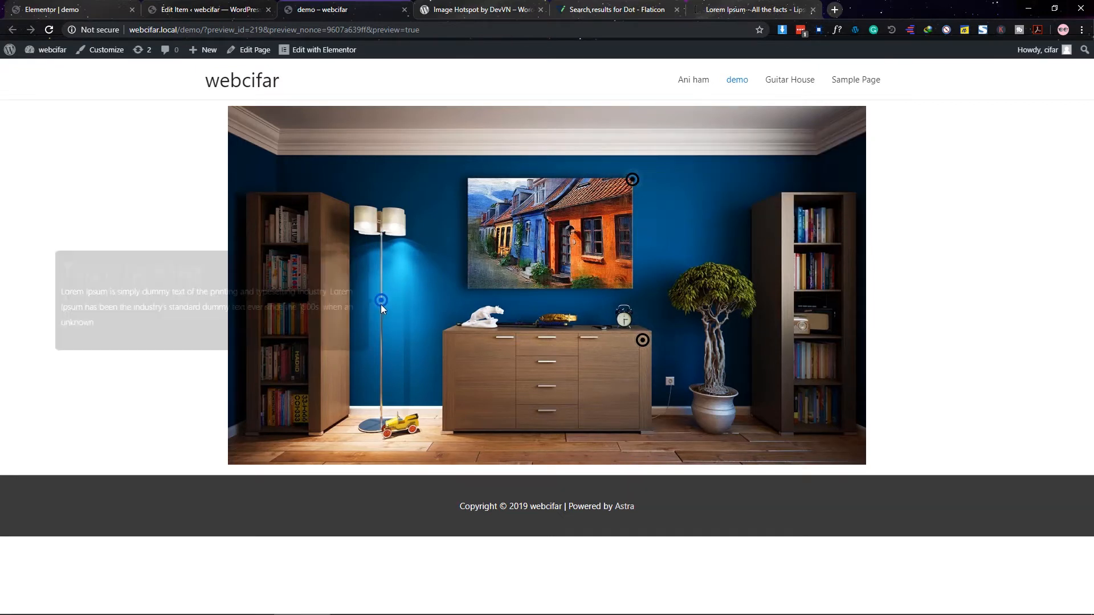
{"action": "left_click", "coordinate": [642, 341]}
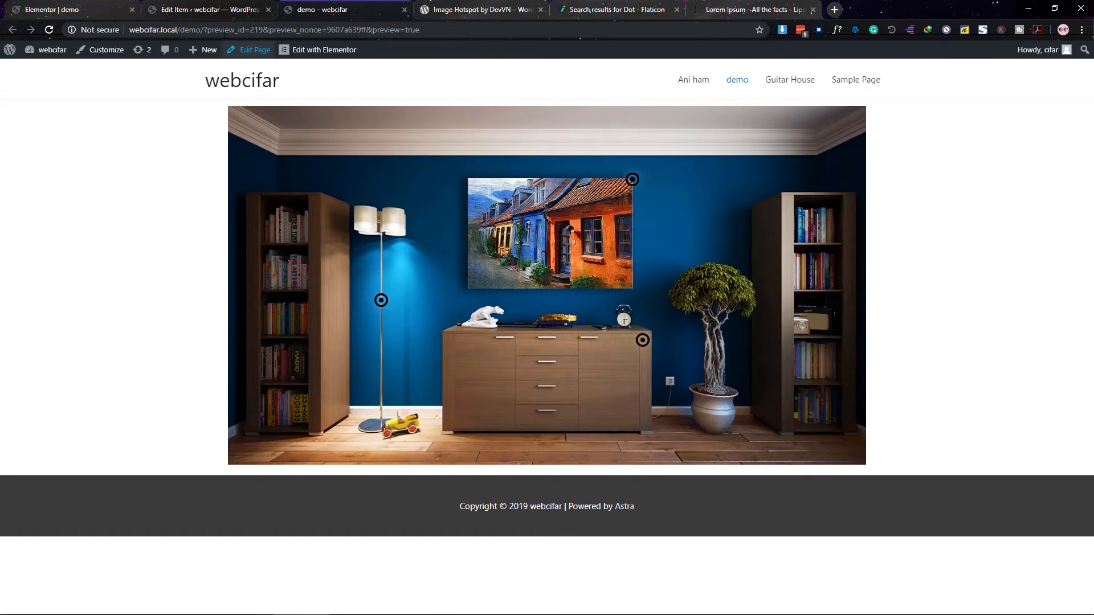
Step: Check the cabinet hotspot's placement setting and compare it with its tooltip on the demo page
{"action": "left_click", "coordinate": [225, 9]}
{"action": "left_click", "coordinate": [586, 415]}
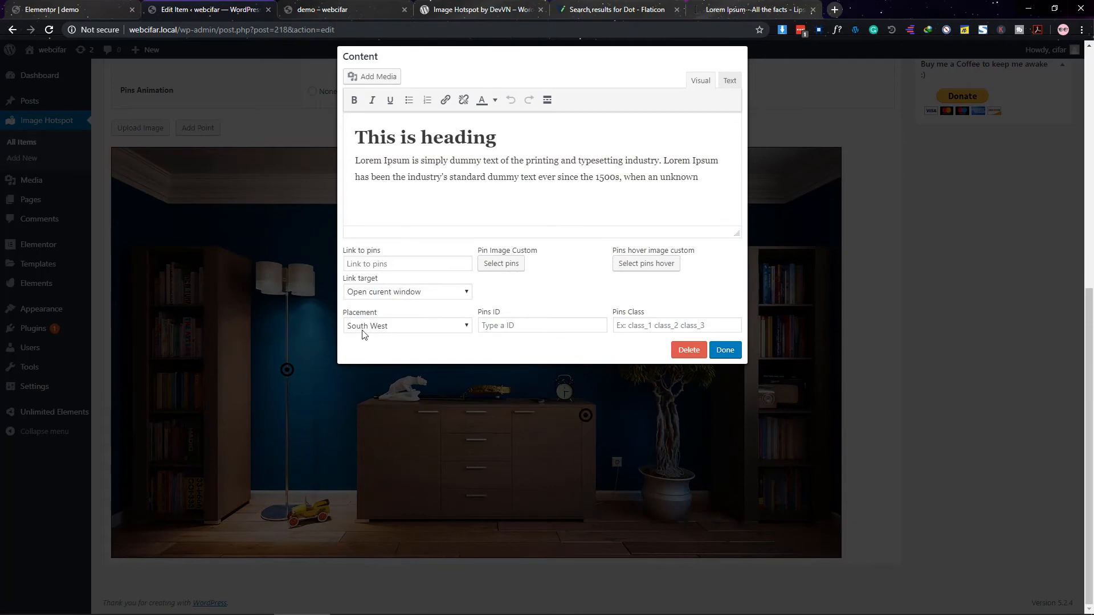
{"action": "left_click", "coordinate": [725, 350]}
{"action": "left_click", "coordinate": [379, 9]}
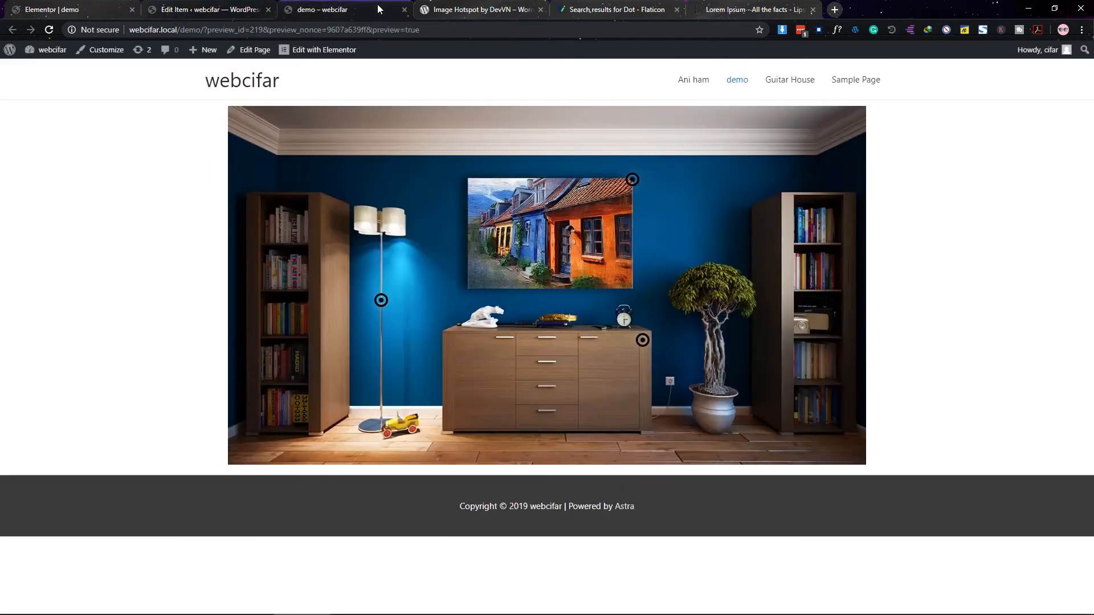
{"action": "mouse_move", "coordinate": [642, 340]}
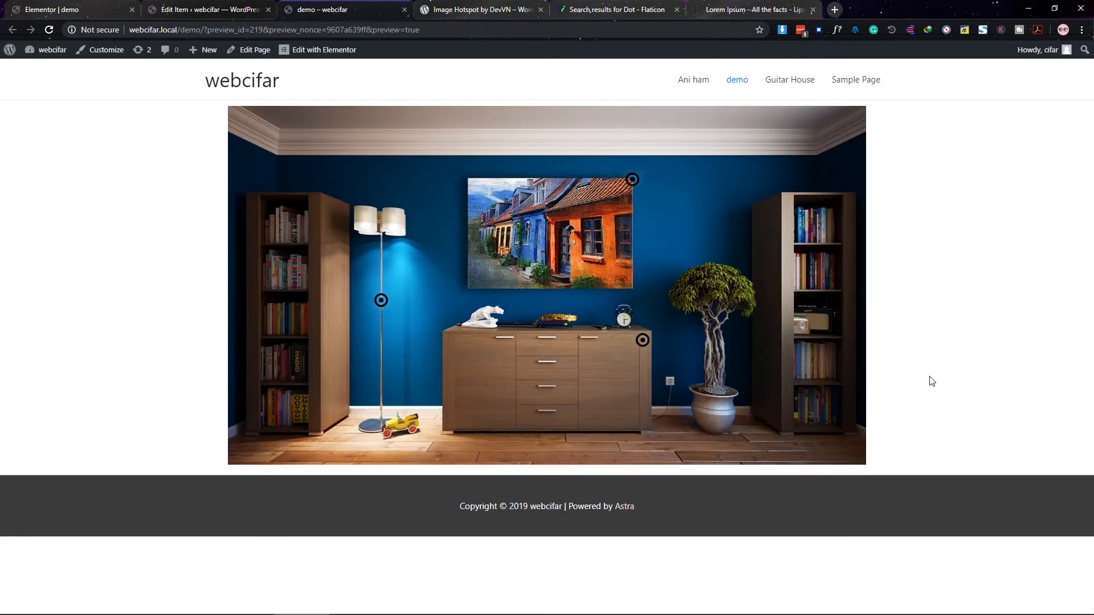
Step: Inspect the demo page with the developer tools, emulate an iPad Pro and reload the page
{"action": "right_click", "coordinate": [713, 242]}
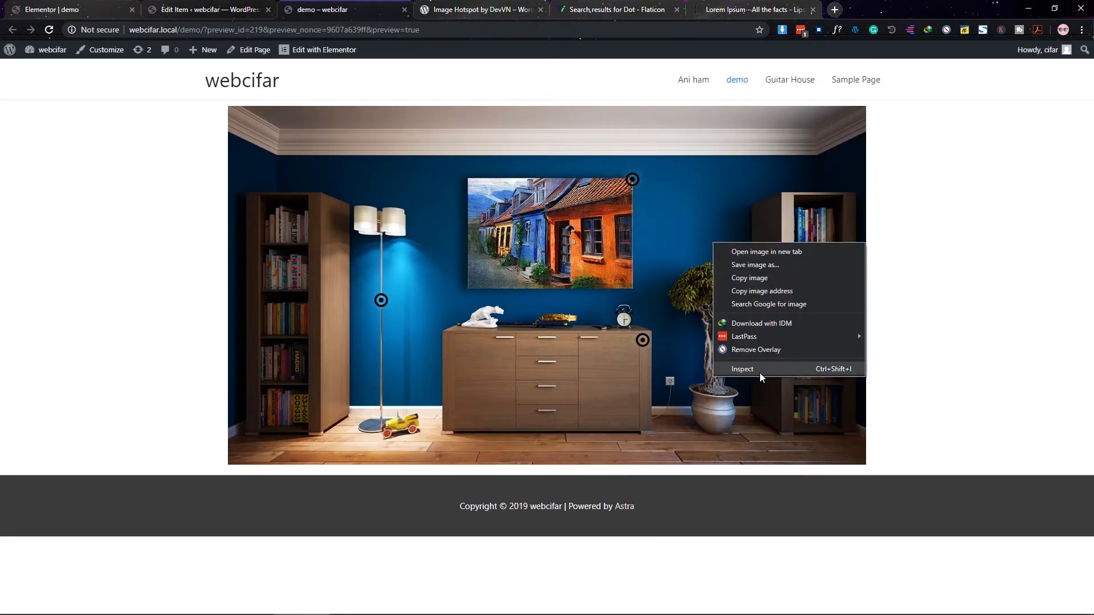
{"action": "left_click", "coordinate": [760, 372]}
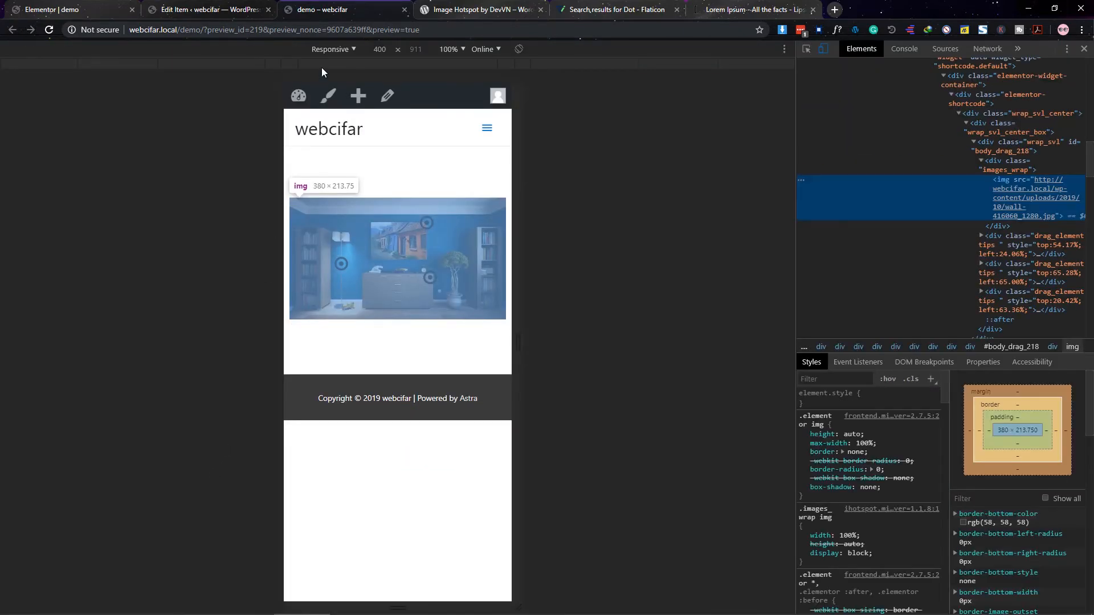
{"action": "left_click", "coordinate": [330, 50]}
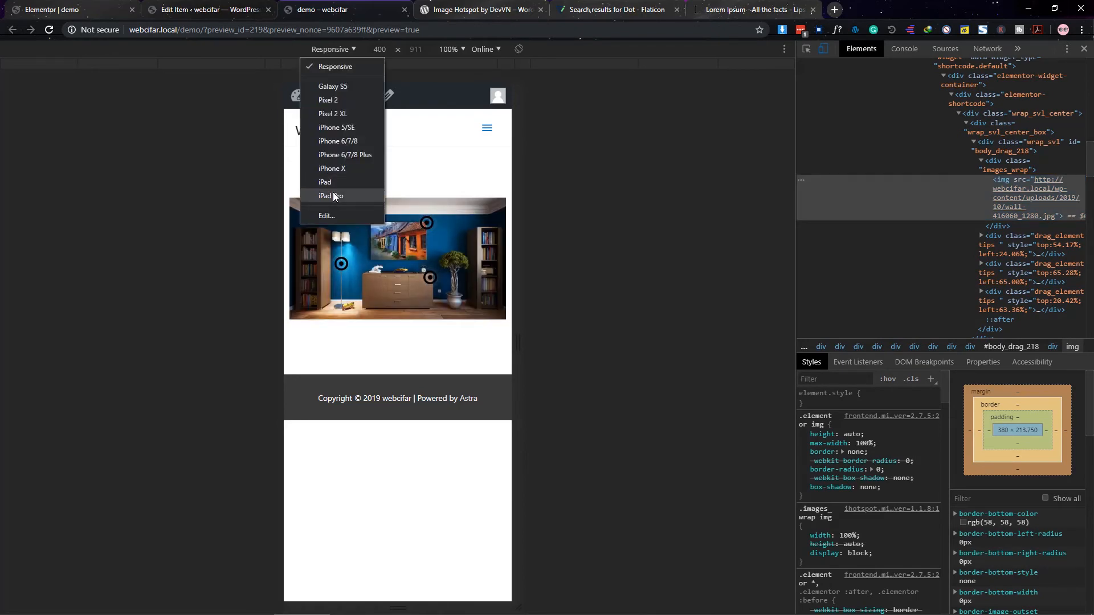
{"action": "left_click", "coordinate": [335, 197]}
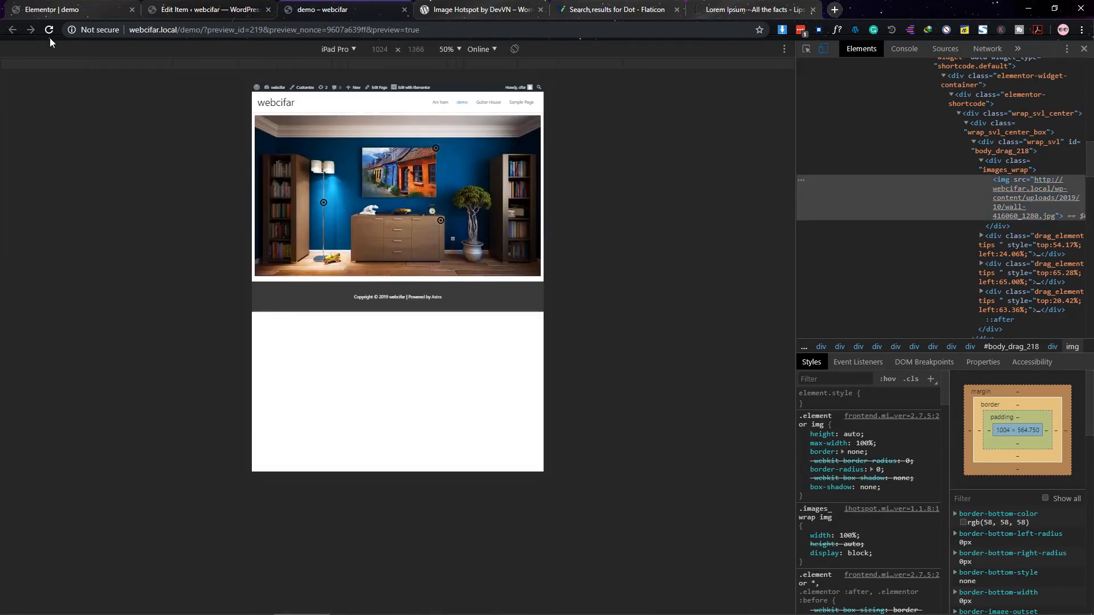
{"action": "left_click", "coordinate": [48, 31]}
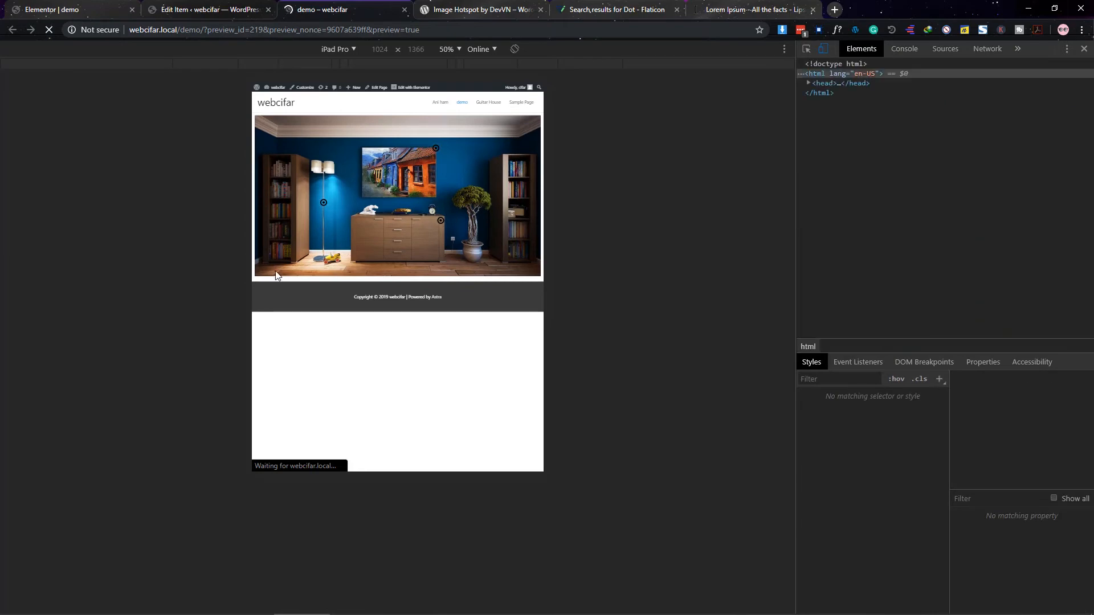
Step: Set the iPad Pro preview zoom to 100% and check the painting, floor lamp and cabinet tooltips
{"action": "mouse_move", "coordinate": [436, 150]}
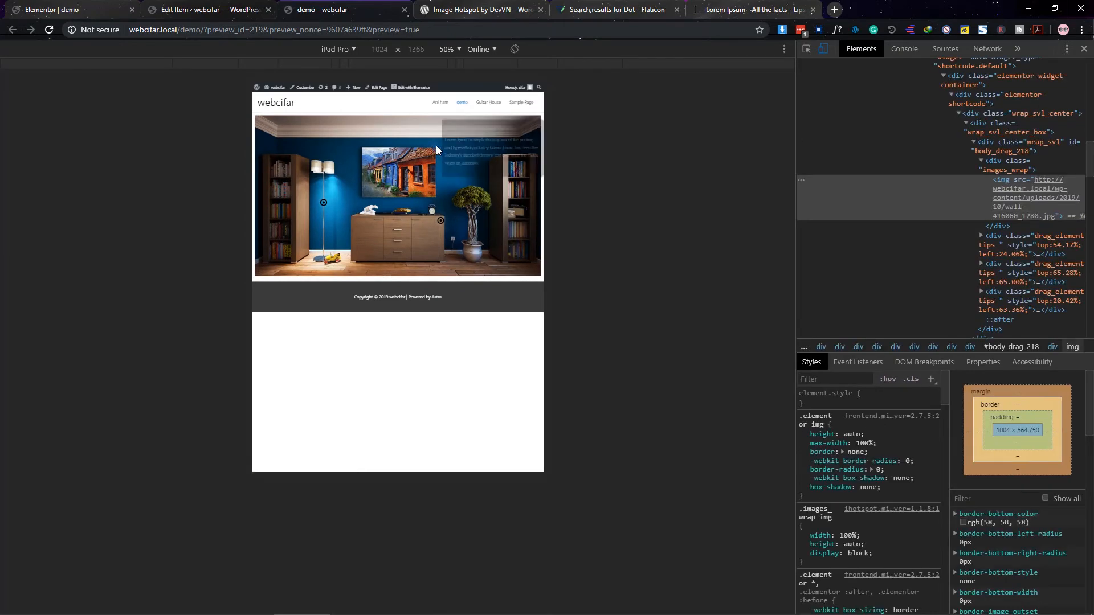
{"action": "left_click", "coordinate": [449, 50]}
{"action": "left_click", "coordinate": [456, 90]}
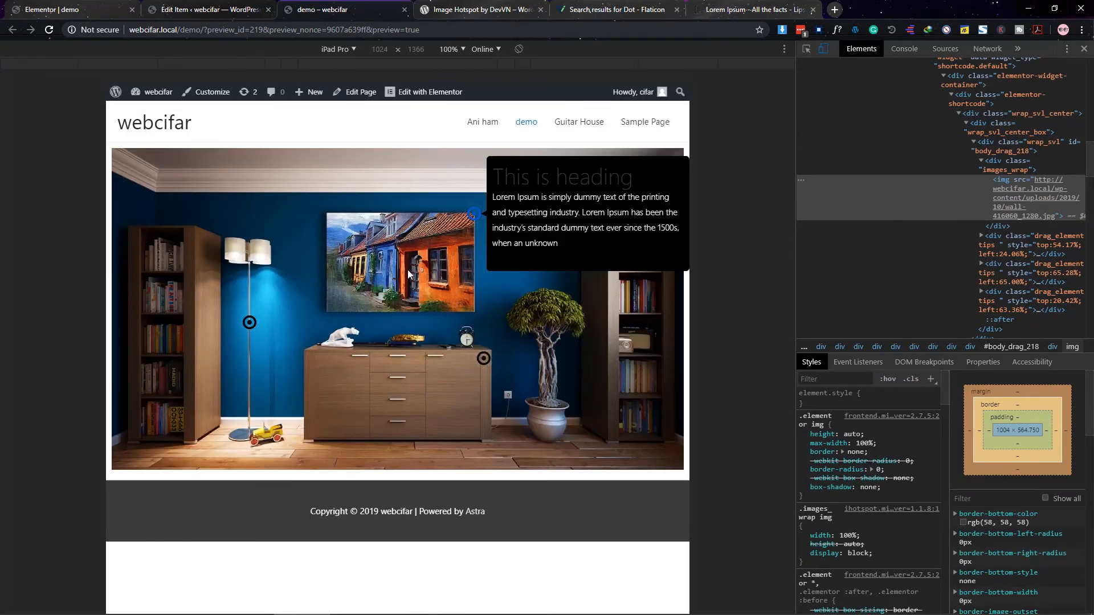
{"action": "left_click", "coordinate": [250, 322]}
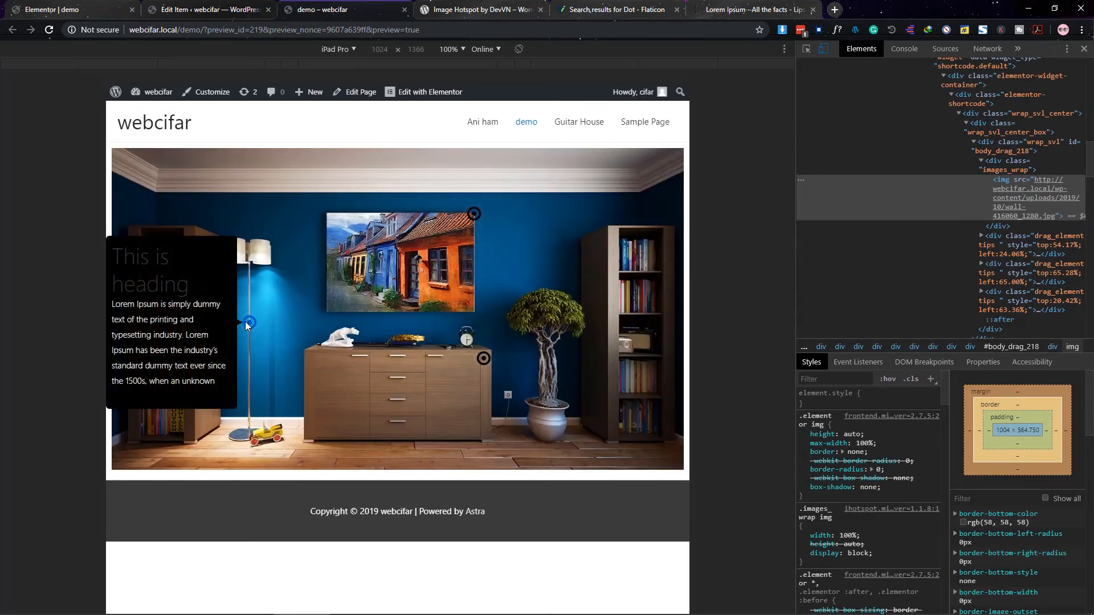
{"action": "left_click", "coordinate": [484, 359]}
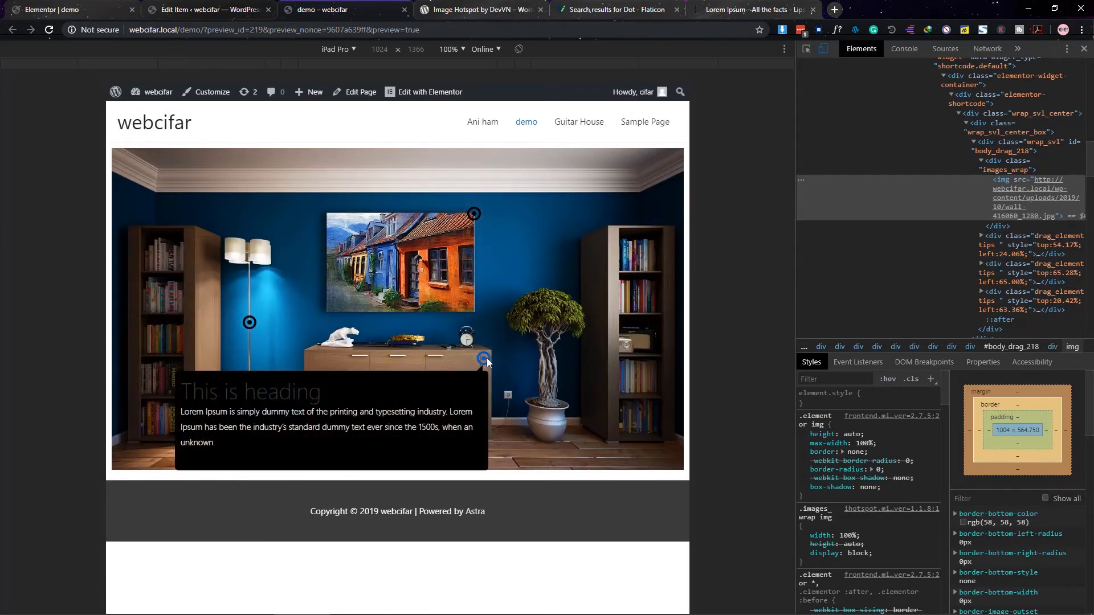
Step: Reload the demo page as an iPhone X, check the painting hotspot's tooltip and close the developer tools
{"action": "left_click", "coordinate": [337, 49]}
{"action": "left_click", "coordinate": [310, 166]}
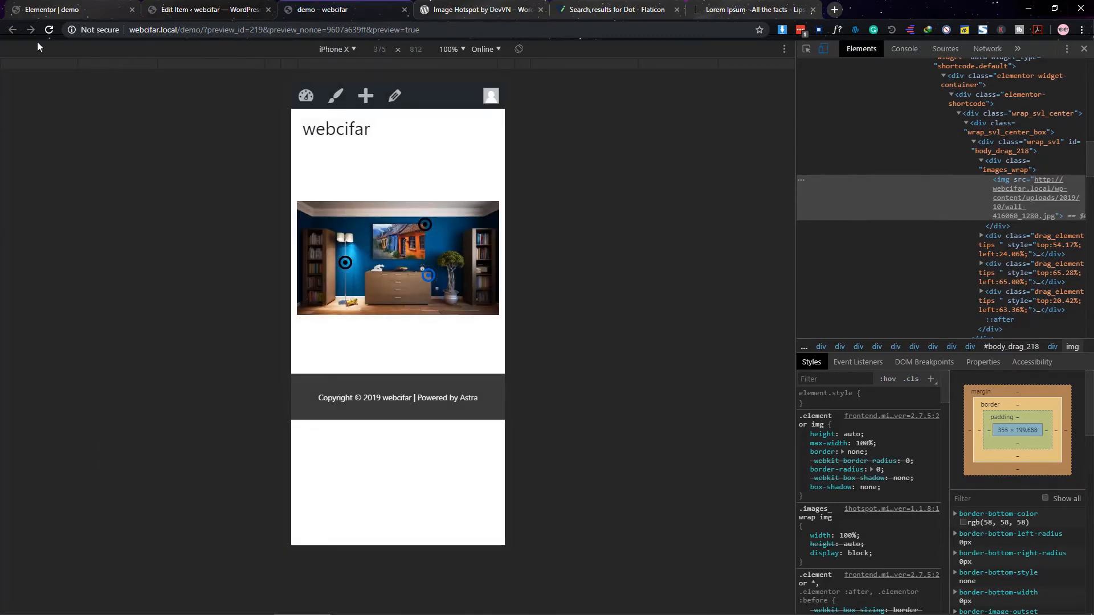
{"action": "left_click", "coordinate": [49, 29]}
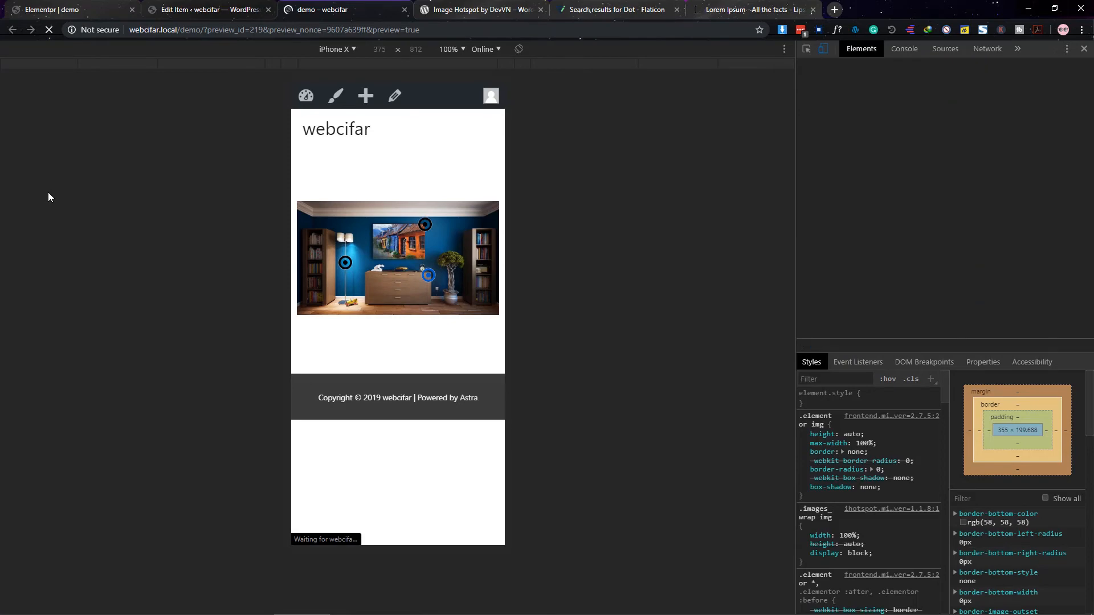
{"action": "left_click", "coordinate": [426, 224]}
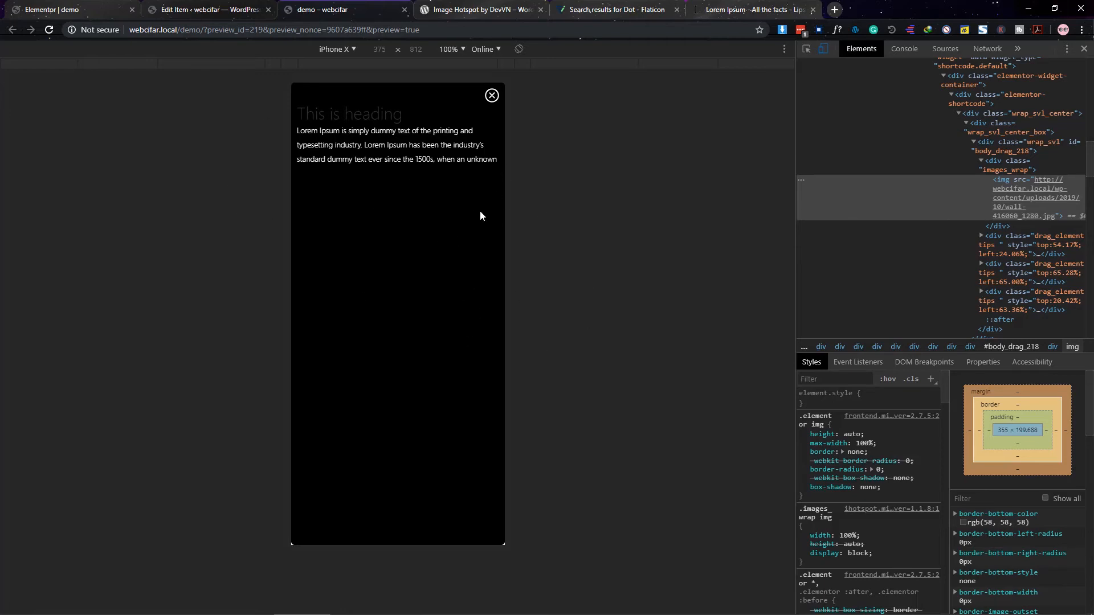
{"action": "left_click", "coordinate": [491, 97]}
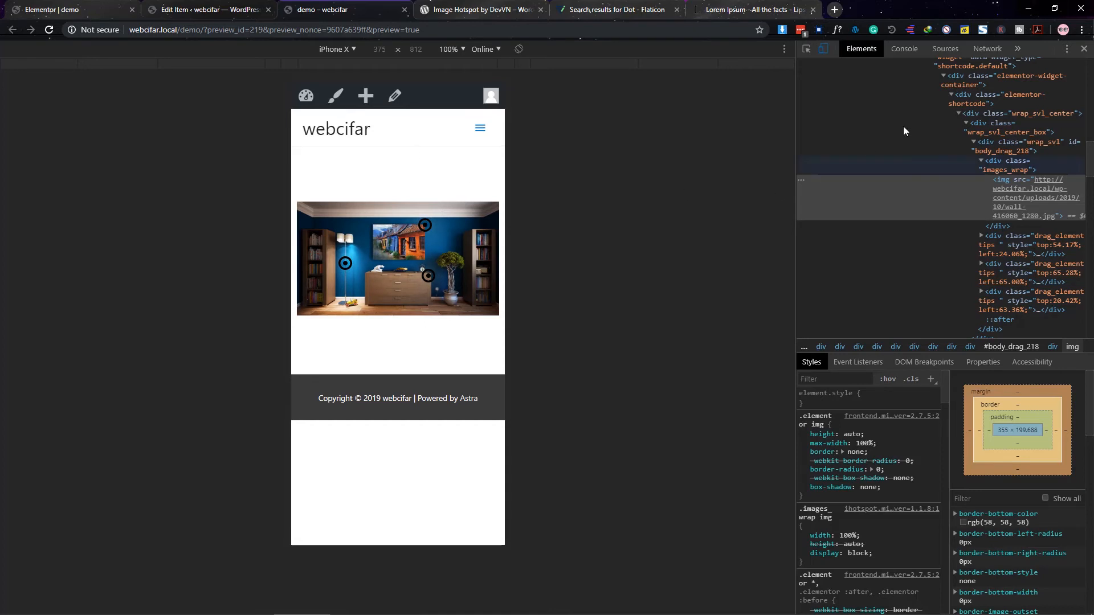
{"action": "left_click", "coordinate": [1084, 48]}
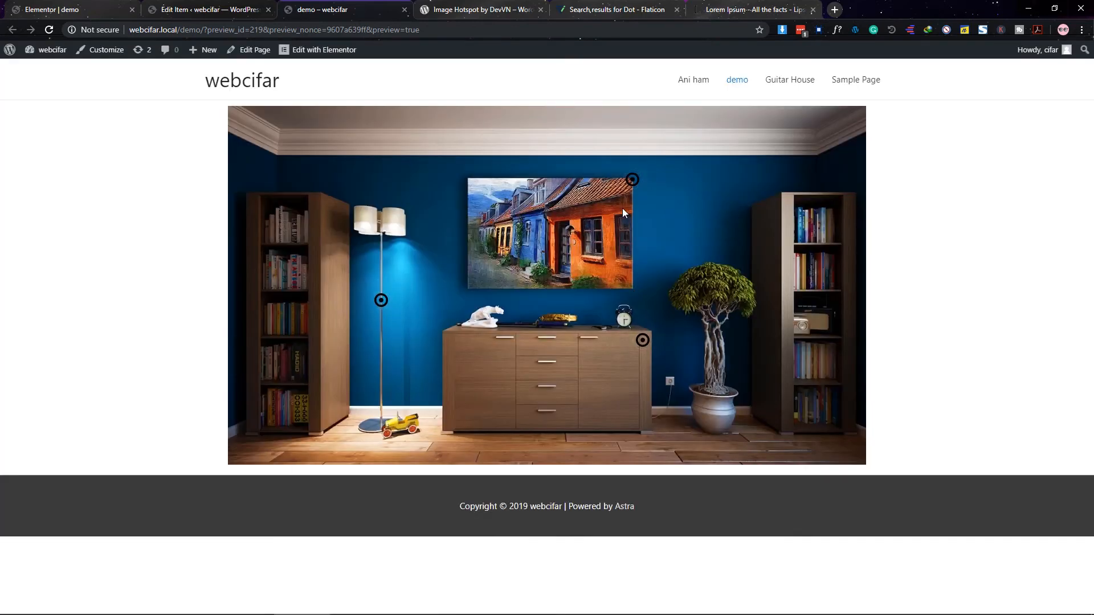
Step: Open webcifar.com in a new tab and go to the blog post "How To Add Image Hotspot To Your WordPress Website."
{"action": "mouse_move", "coordinate": [631, 180]}
{"action": "left_click", "coordinate": [835, 10]}
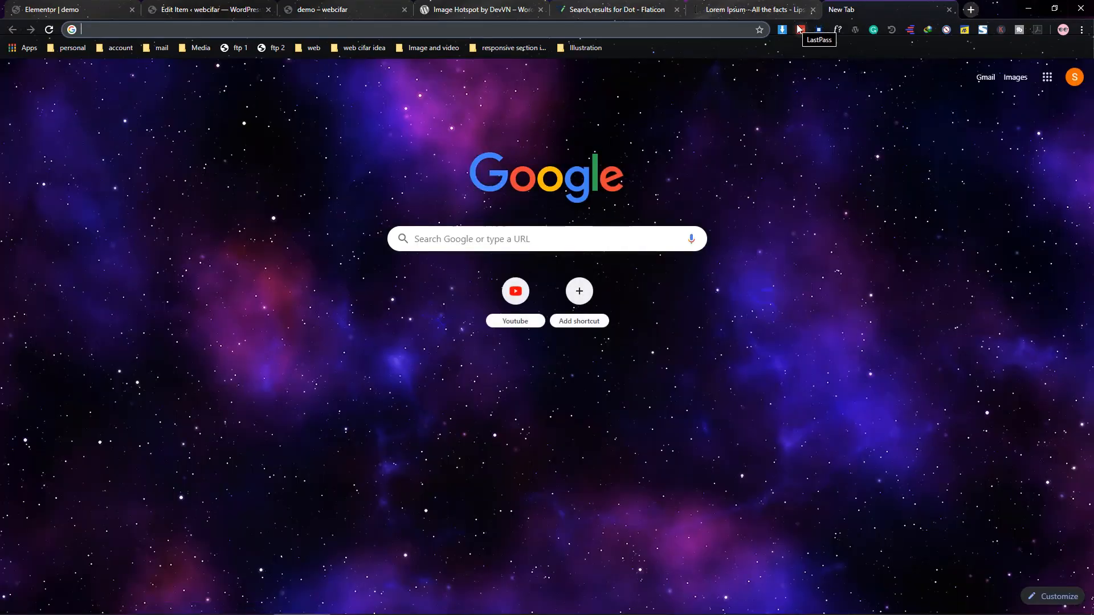
{"action": "type", "text": "web"}
{"action": "key", "text": "Return"}
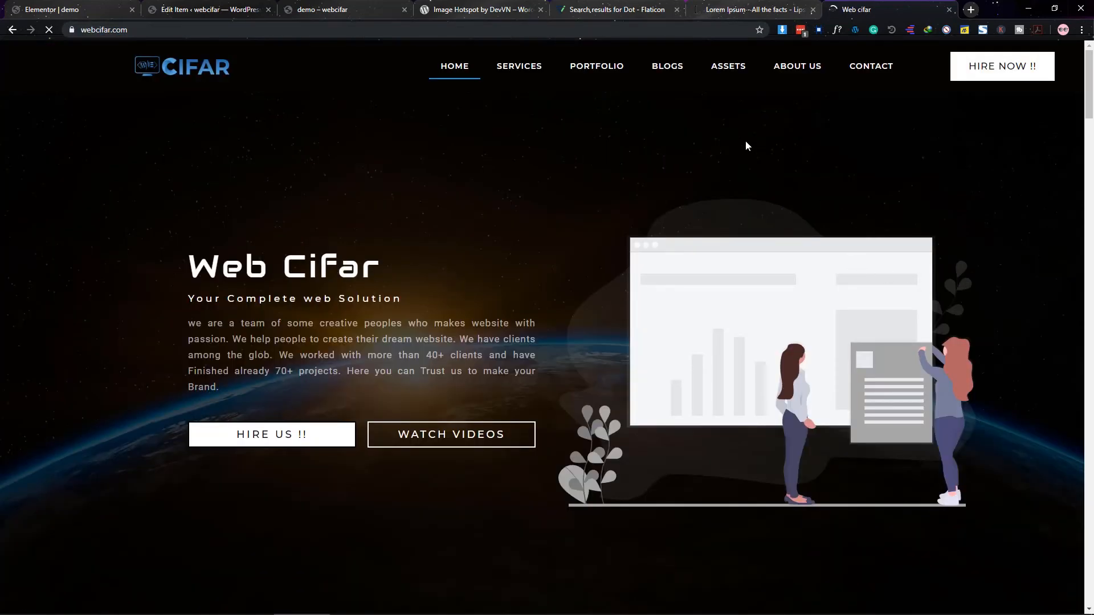
{"action": "left_click", "coordinate": [666, 73]}
{"action": "scroll", "coordinate": [613, 170], "scroll_direction": "down", "scroll_amount": 3}
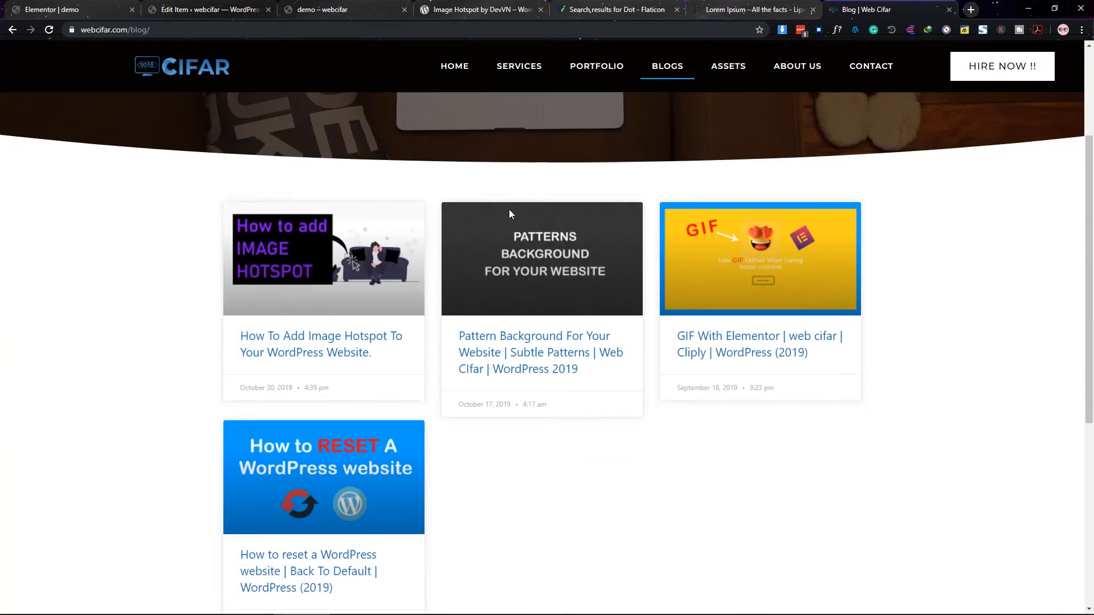
{"action": "left_click", "coordinate": [278, 355]}
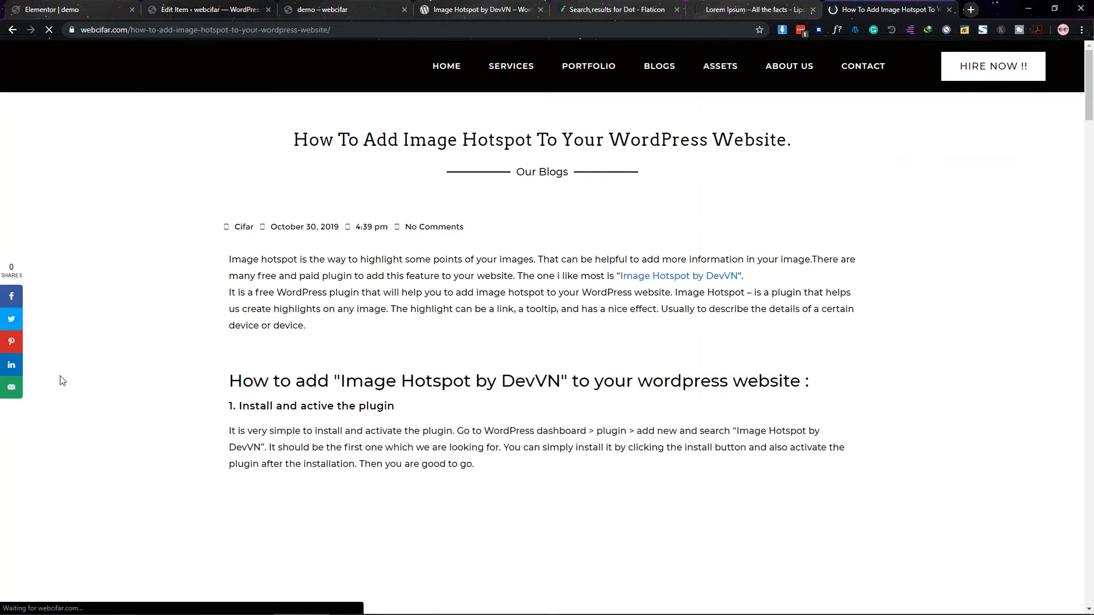
Step: Copy the custom CSS code for Image Hotspot from the blog post and return to the demo page in Elementor
{"action": "scroll", "coordinate": [670, 356], "scroll_direction": "down", "scroll_amount": 8}
{"action": "scroll", "coordinate": [671, 358], "scroll_direction": "down", "scroll_amount": 20}
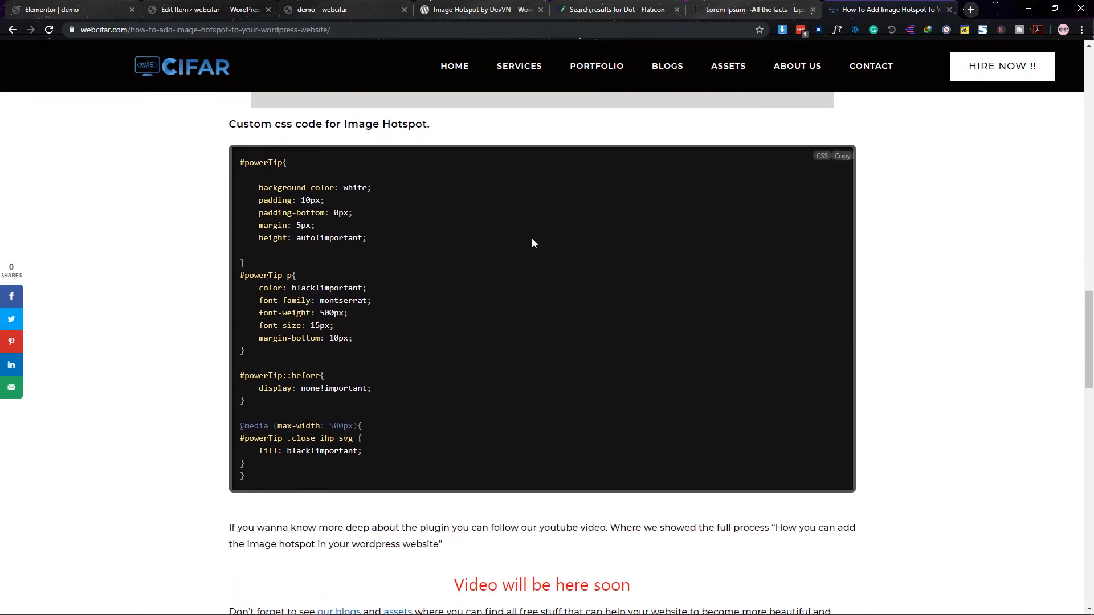
{"action": "left_click", "coordinate": [848, 160]}
{"action": "left_click", "coordinate": [94, 6]}
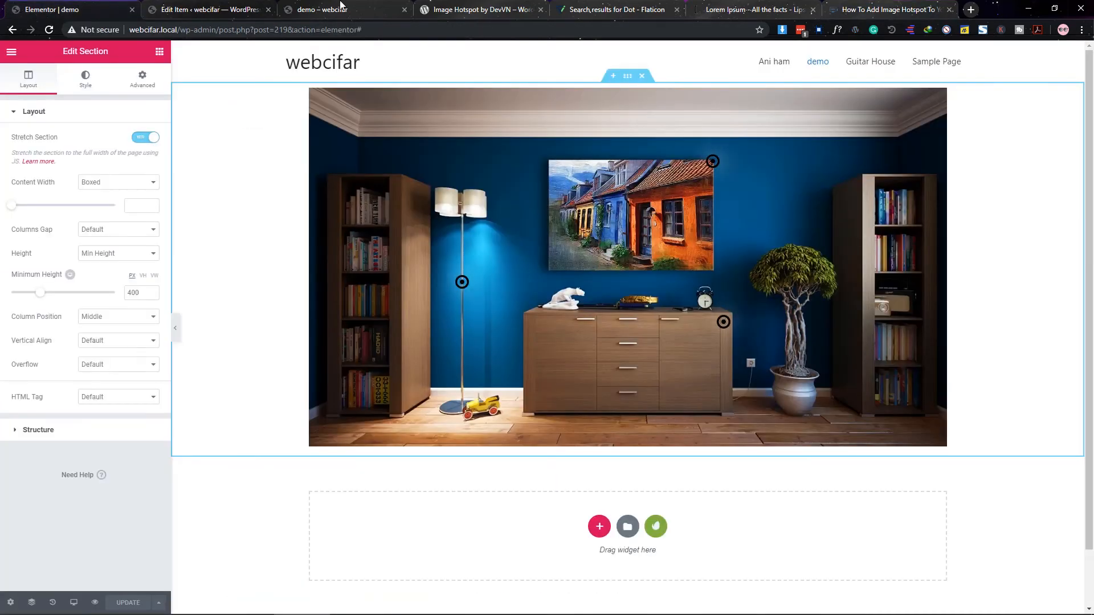
Step: Paste the copied tooltip CSS into the hotspot shortcode widget's custom CSS and update the page
{"action": "left_click", "coordinate": [941, 95]}
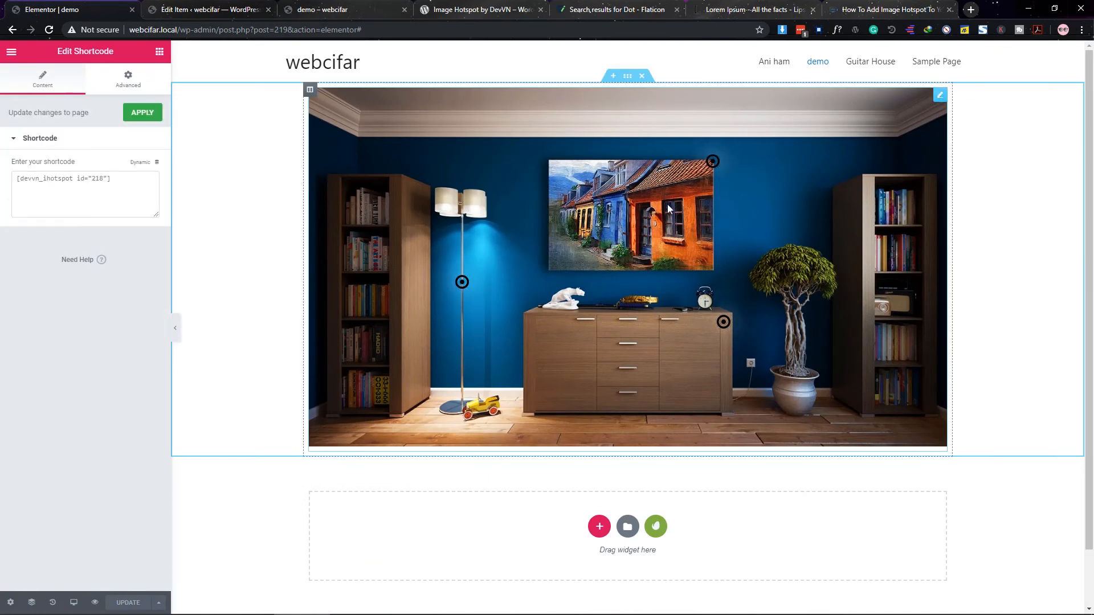
{"action": "left_click", "coordinate": [132, 79]}
{"action": "left_click", "coordinate": [83, 542]}
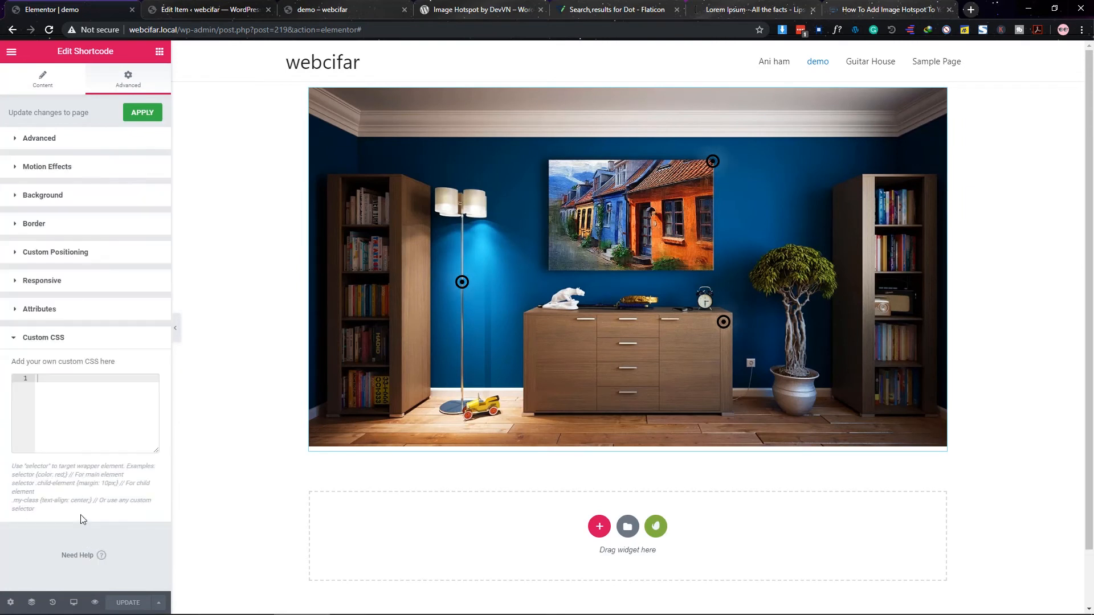
{"action": "key", "text": "ctrl+v"}
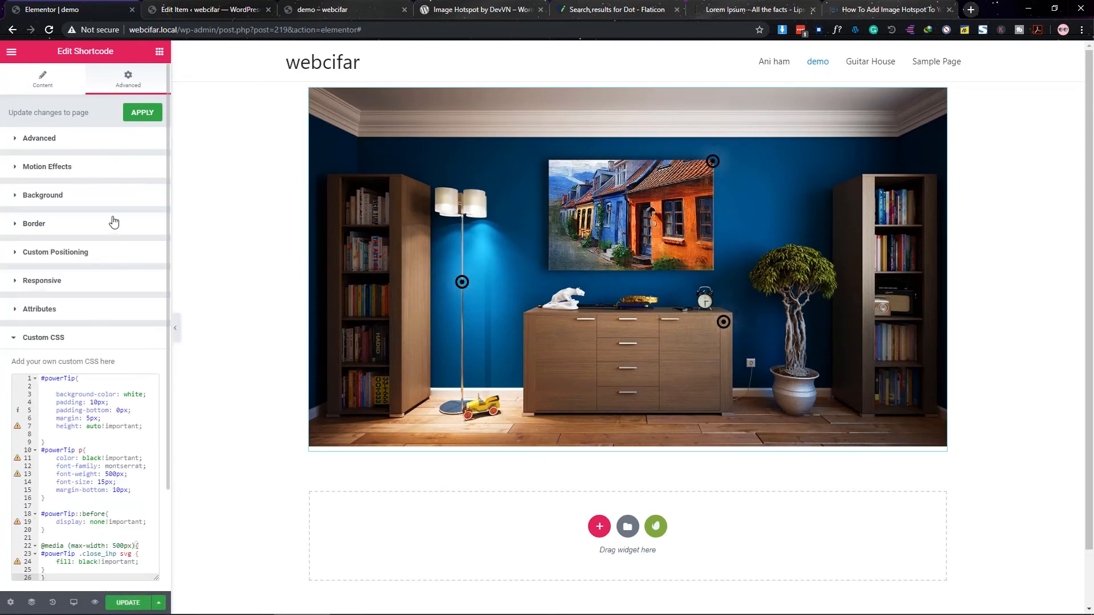
{"action": "left_click", "coordinate": [128, 602]}
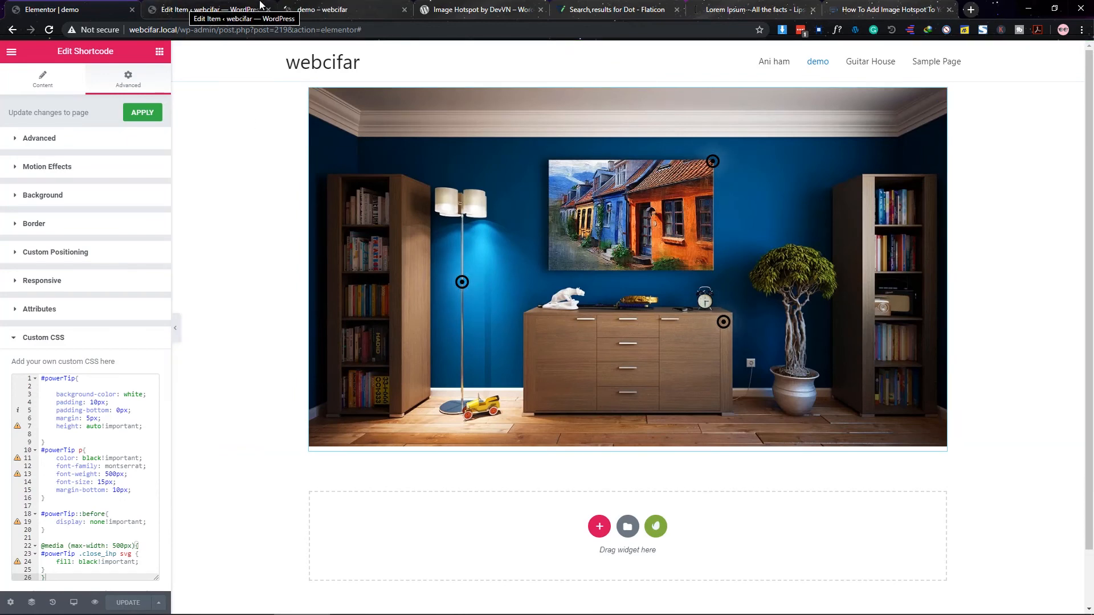
Step: Check the restyled painting, floor lamp and cabinet tooltips on the demo page preview
{"action": "left_click", "coordinate": [353, 7]}
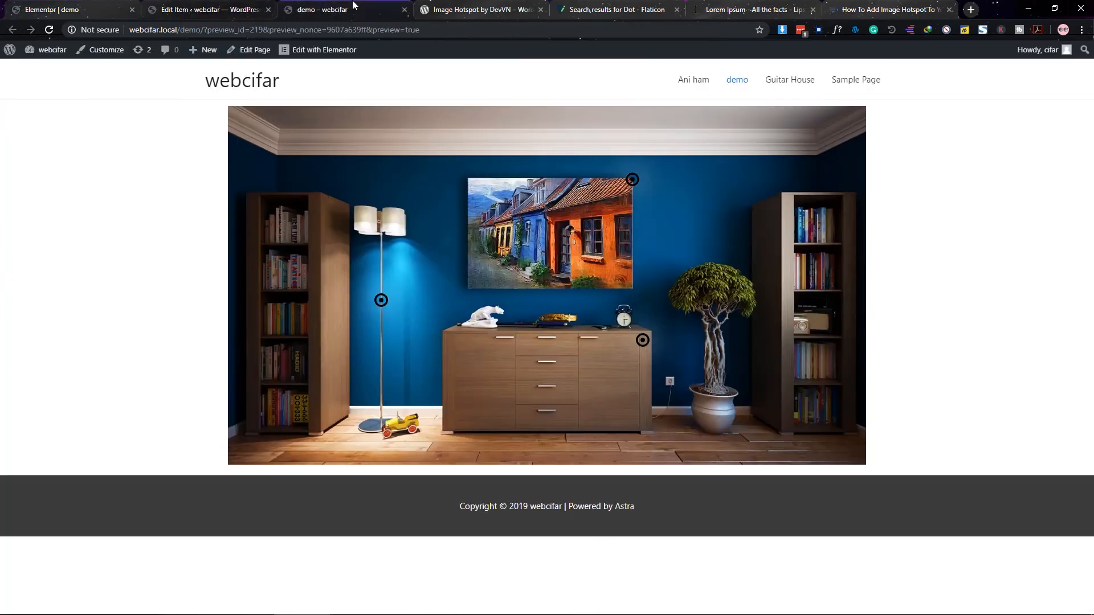
{"action": "left_click", "coordinate": [631, 182]}
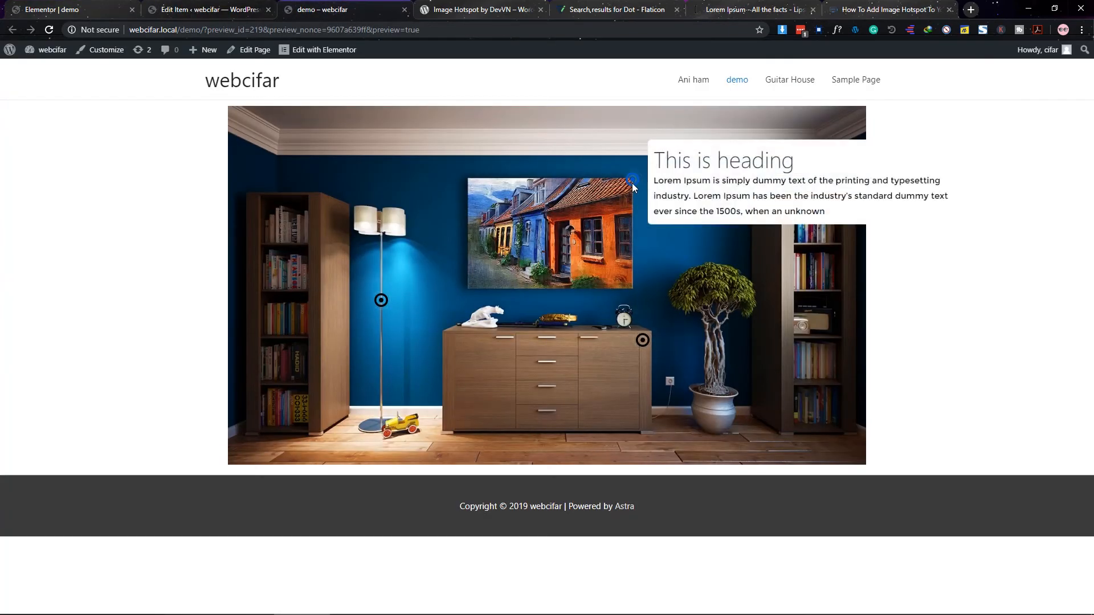
{"action": "left_click", "coordinate": [383, 301]}
{"action": "left_click", "coordinate": [643, 341]}
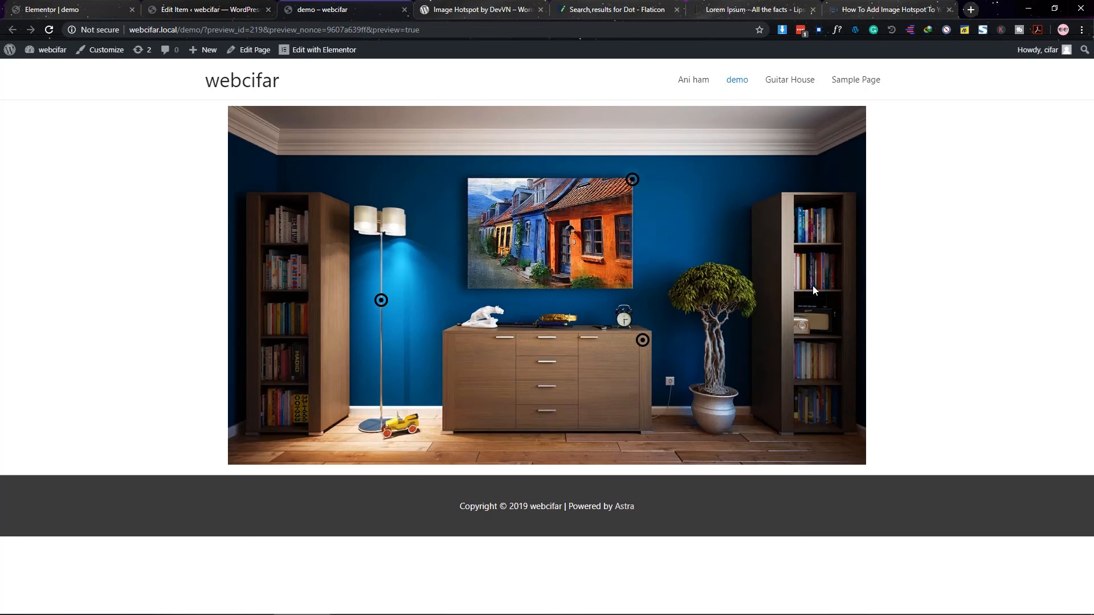
Step: Inspect the demo page in the iPhone X device view, then open and close the painting hotspot's tooltip
{"action": "right_click", "coordinate": [787, 247]}
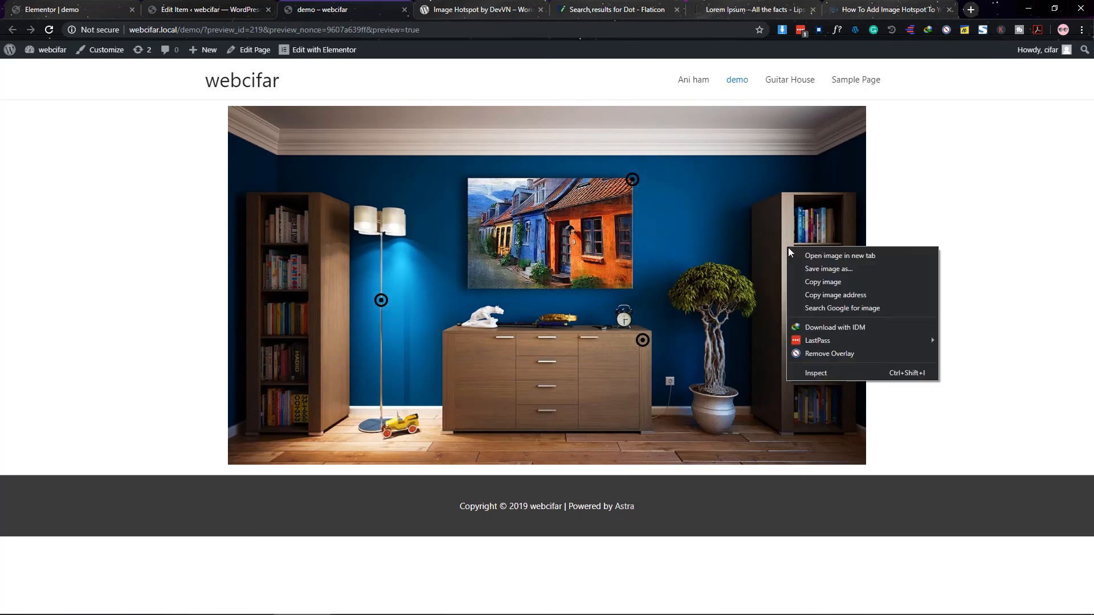
{"action": "left_click", "coordinate": [822, 372]}
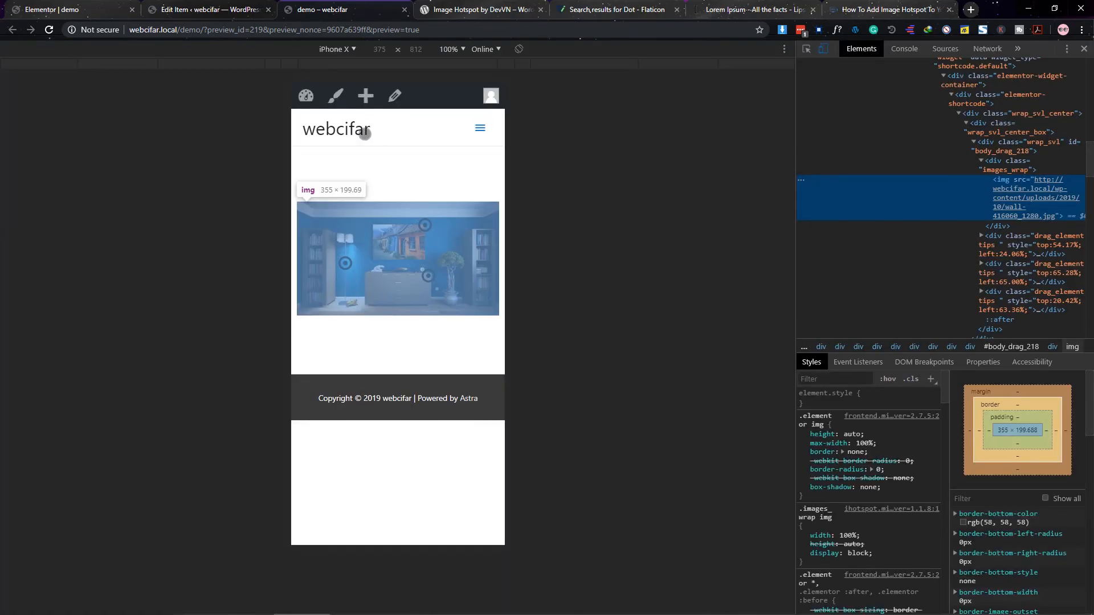
{"action": "left_click", "coordinate": [393, 358]}
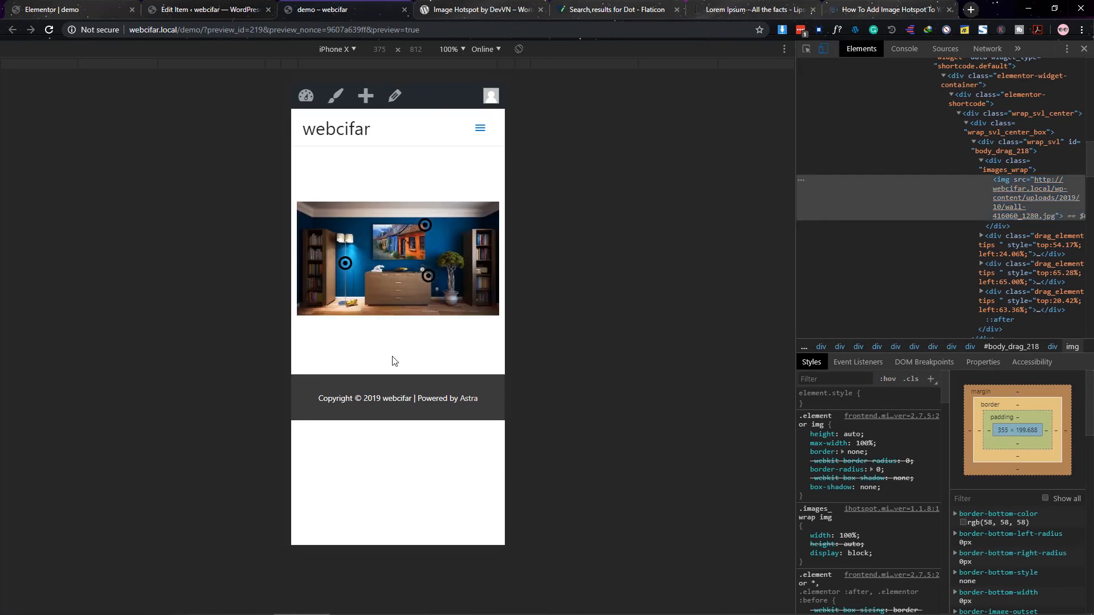
{"action": "left_click", "coordinate": [421, 227]}
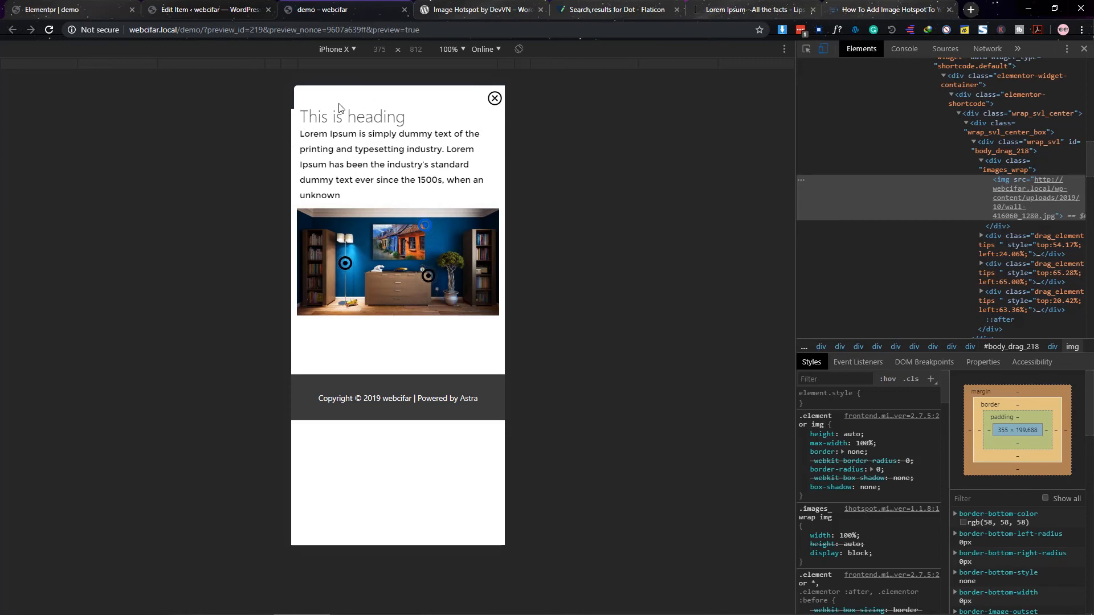
{"action": "left_click", "coordinate": [497, 100]}
Step: Switch the device preview to iPad Pro, check the painting and floor lamp tooltips, and close the developer tools
{"action": "left_click", "coordinate": [344, 50]}
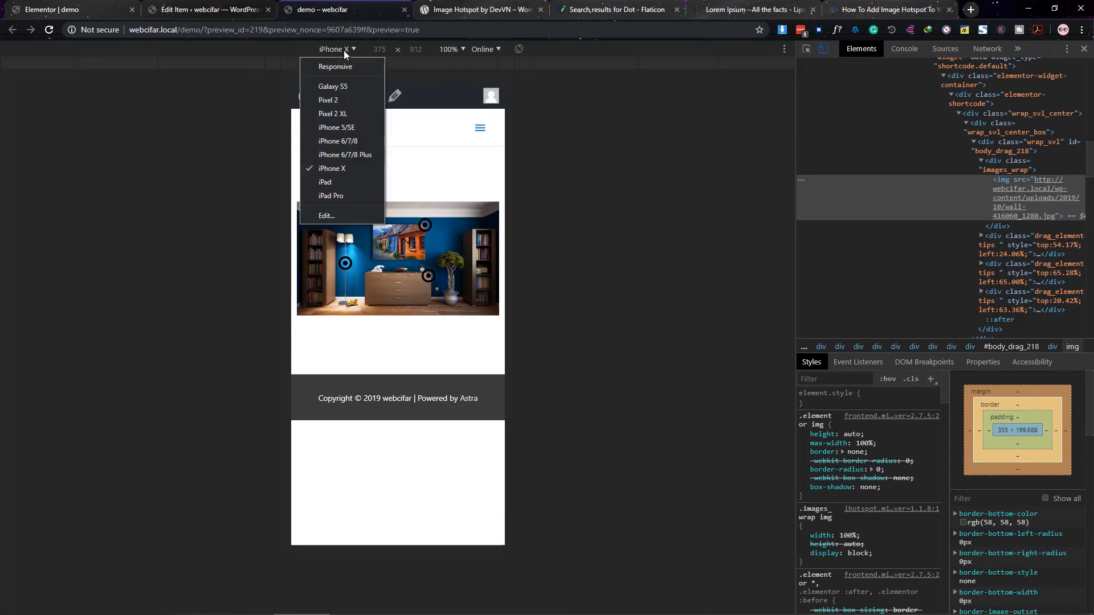
{"action": "left_click", "coordinate": [339, 195]}
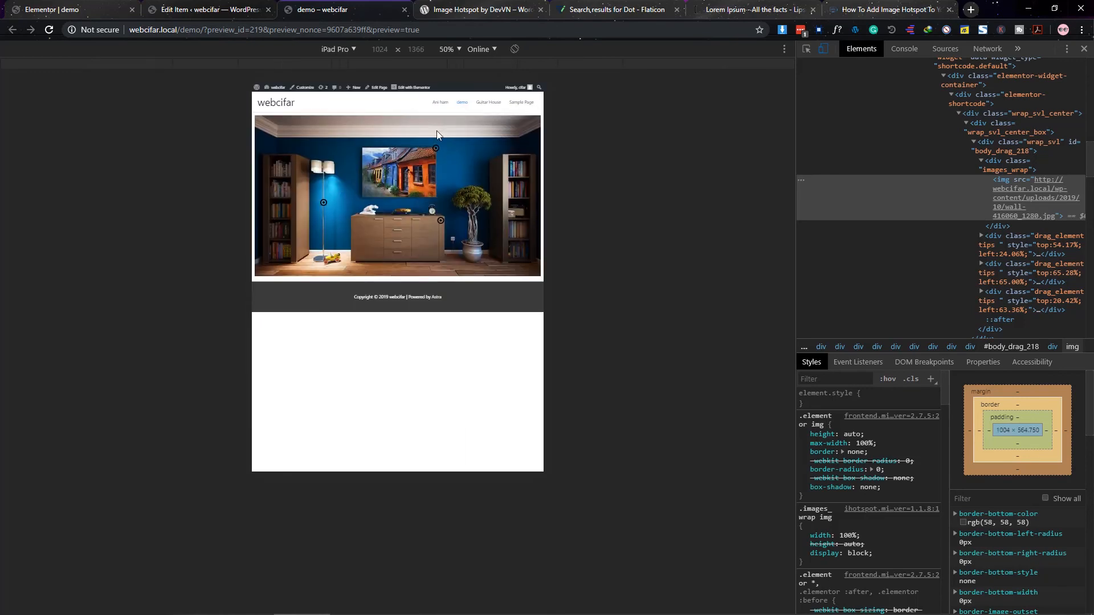
{"action": "left_click", "coordinate": [436, 149]}
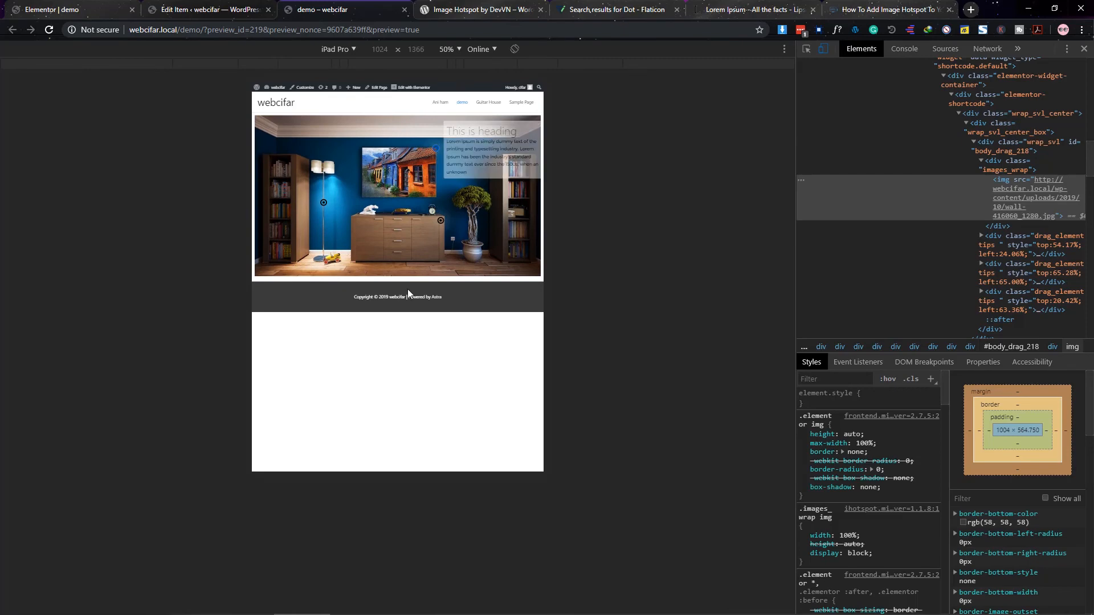
{"action": "left_click", "coordinate": [324, 203]}
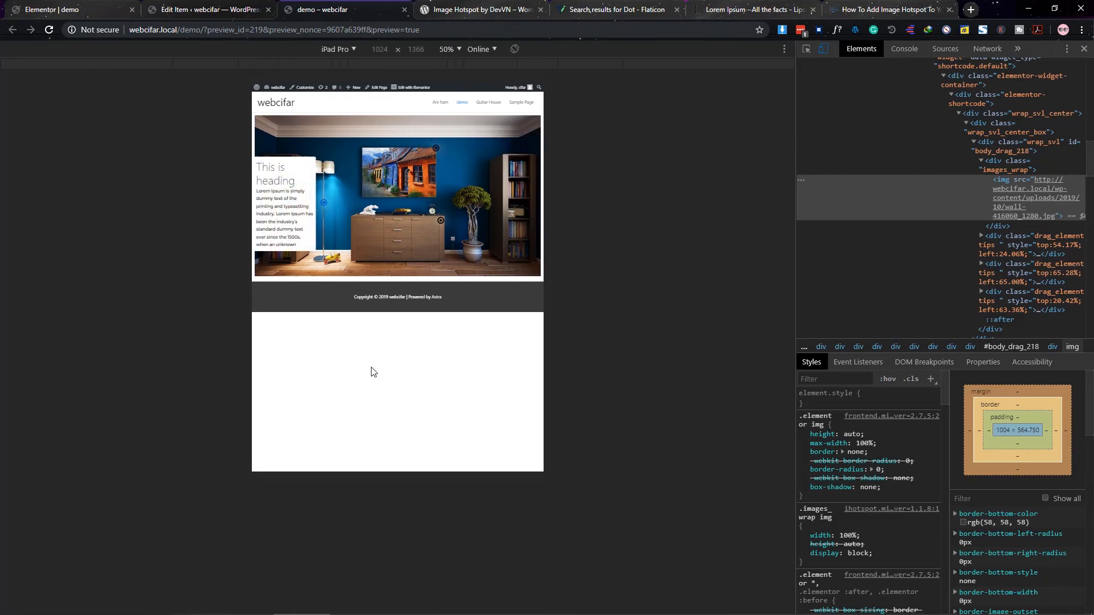
{"action": "left_click", "coordinate": [1083, 50]}
Step: Set the #powerTip background color to green in Elementor's custom CSS, update the page and check the painting's tooltip
{"action": "left_click", "coordinate": [224, 7]}
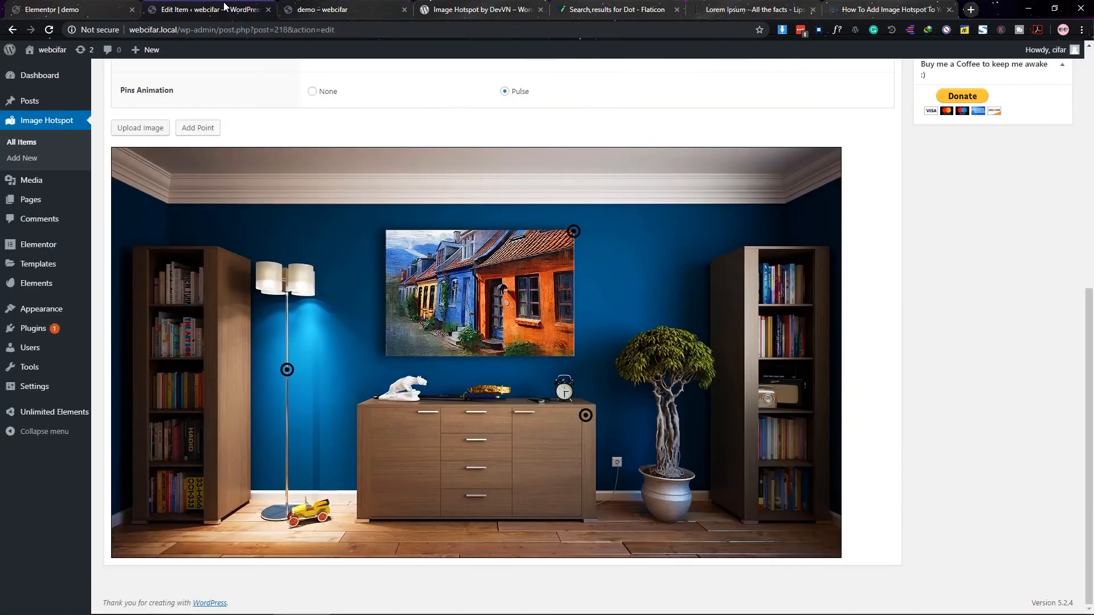
{"action": "left_click", "coordinate": [98, 7]}
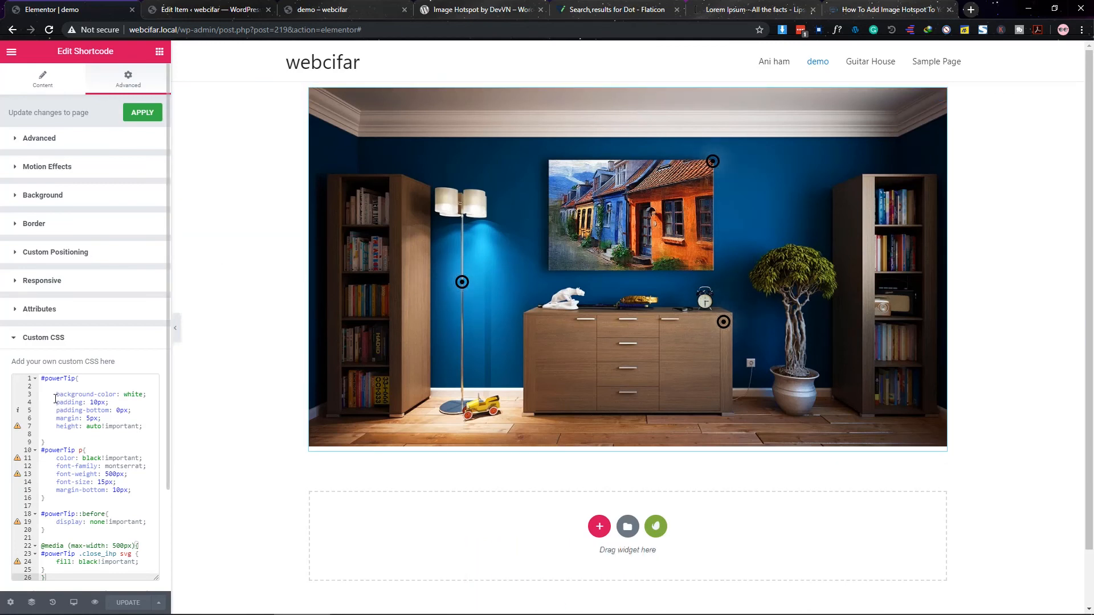
{"action": "double_click", "coordinate": [129, 394]}
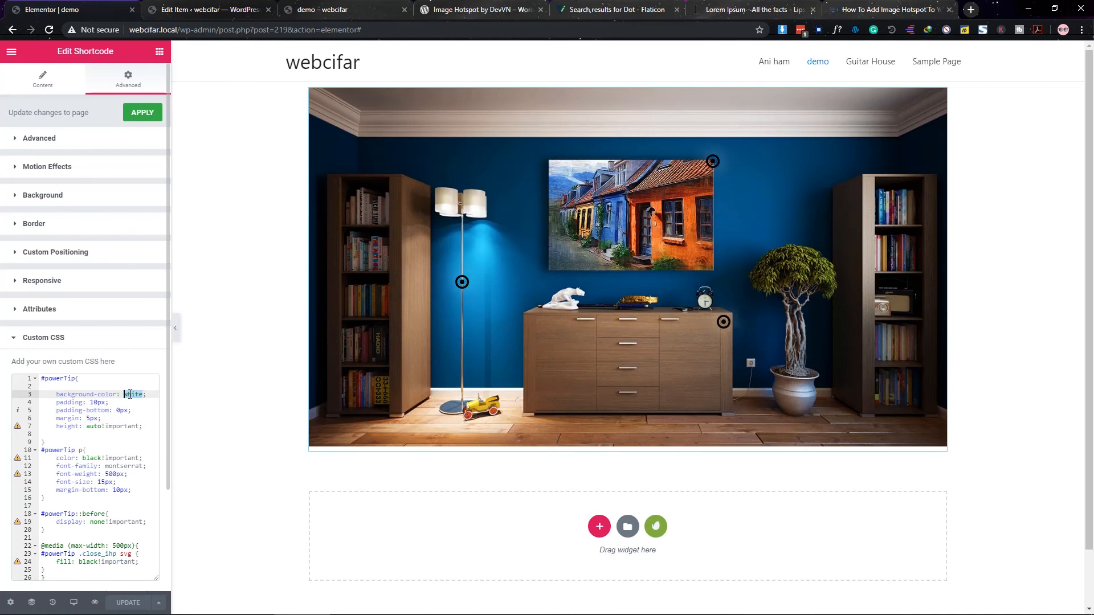
{"action": "type", "text": "green"}
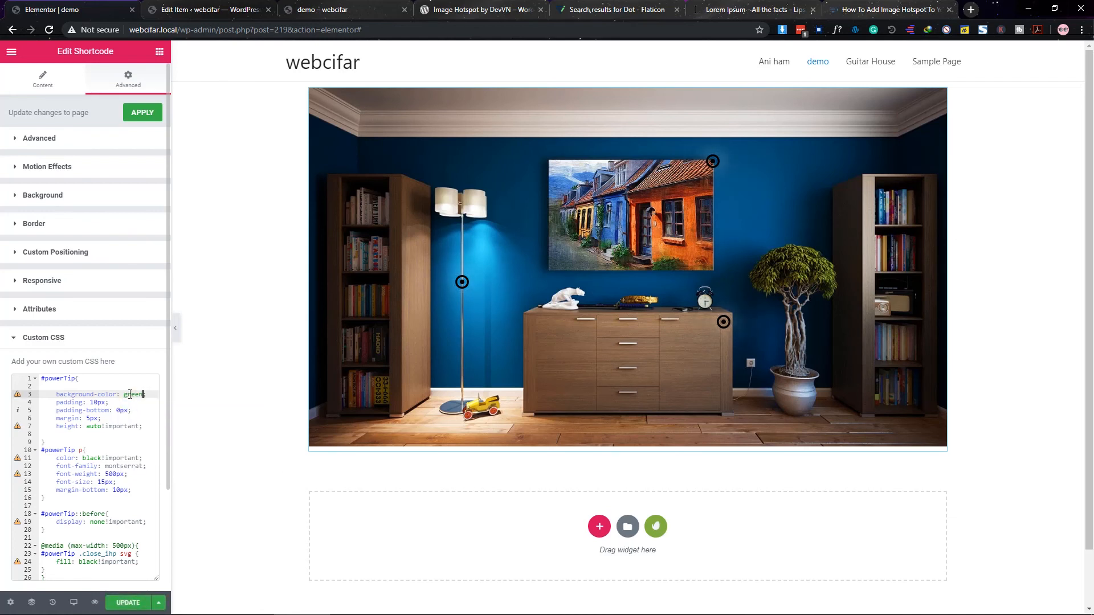
{"action": "left_click", "coordinate": [127, 602]}
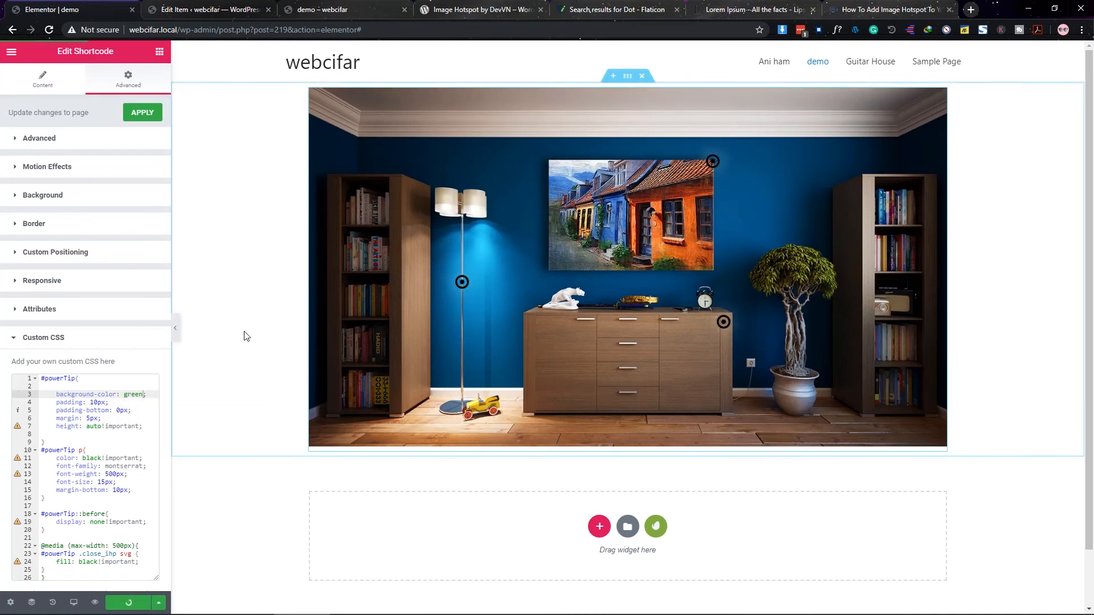
{"action": "left_click", "coordinate": [306, 12]}
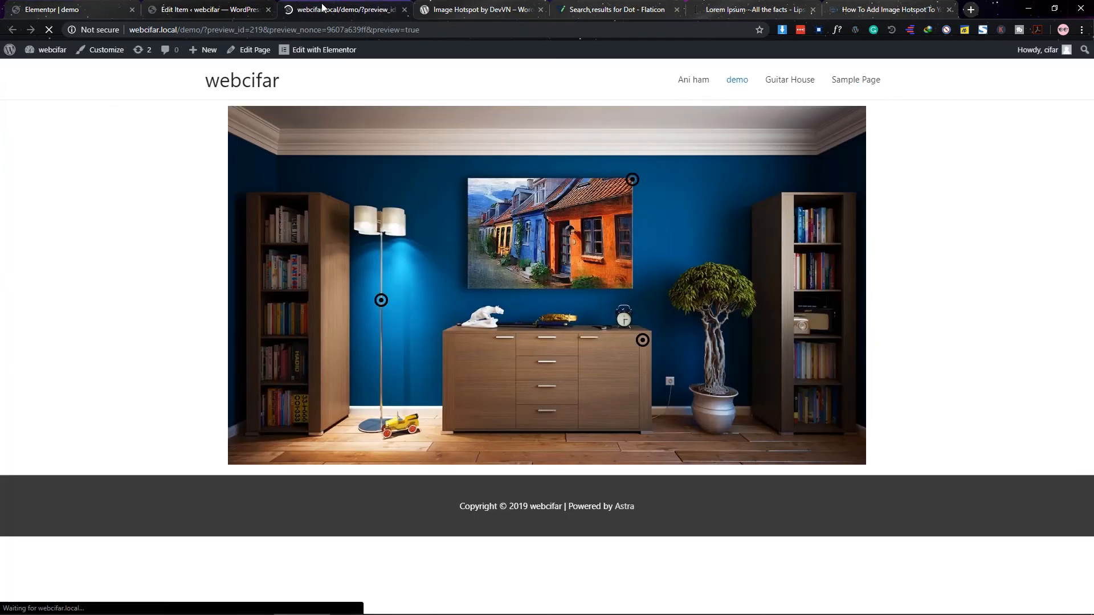
{"action": "mouse_move", "coordinate": [631, 180]}
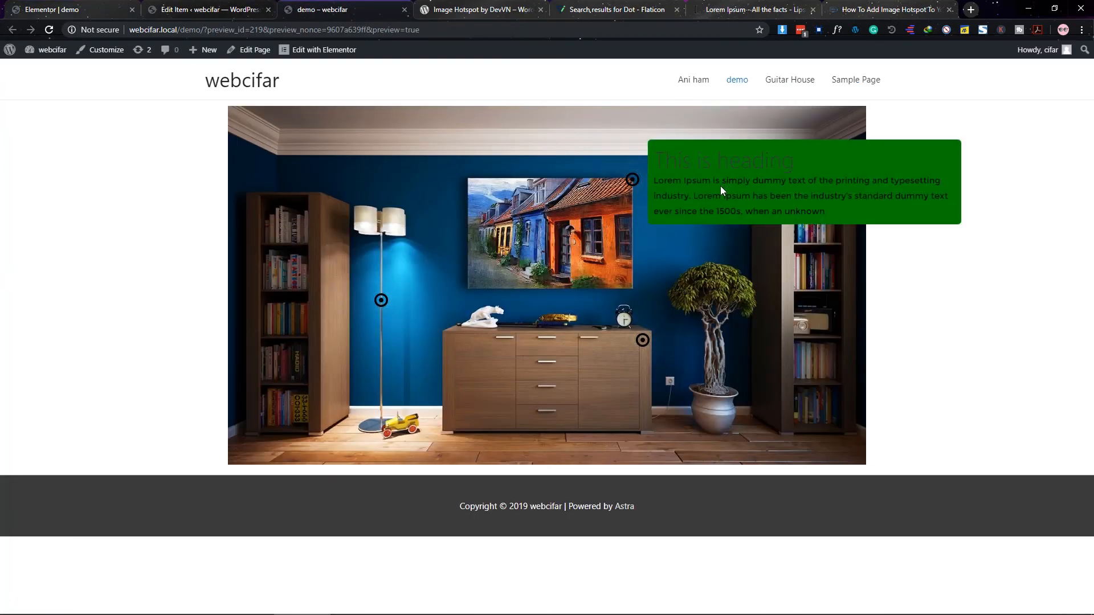
Step: Set the #powerTip background color to white in the custom CSS and check the painting's tooltip on the demo page
{"action": "left_click", "coordinate": [103, 9]}
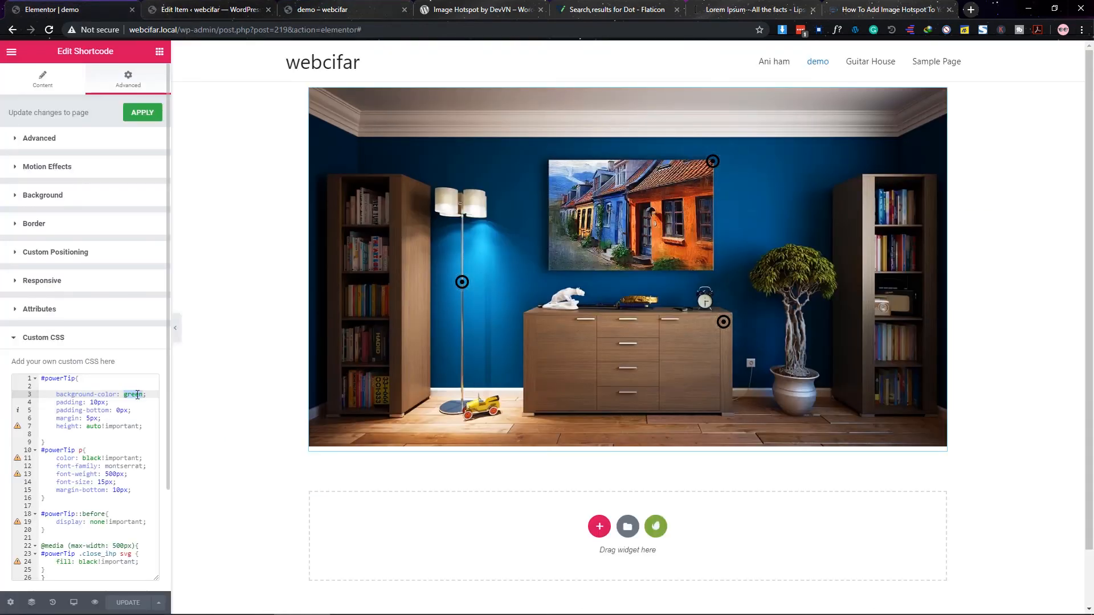
{"action": "type", "text": "white"}
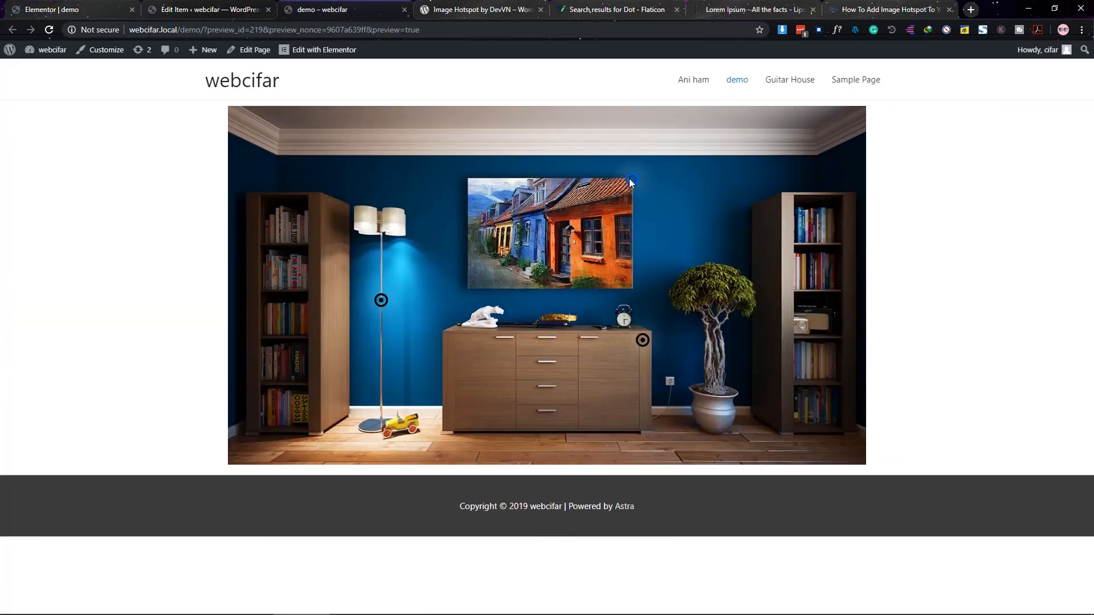
{"action": "mouse_move", "coordinate": [630, 182]}
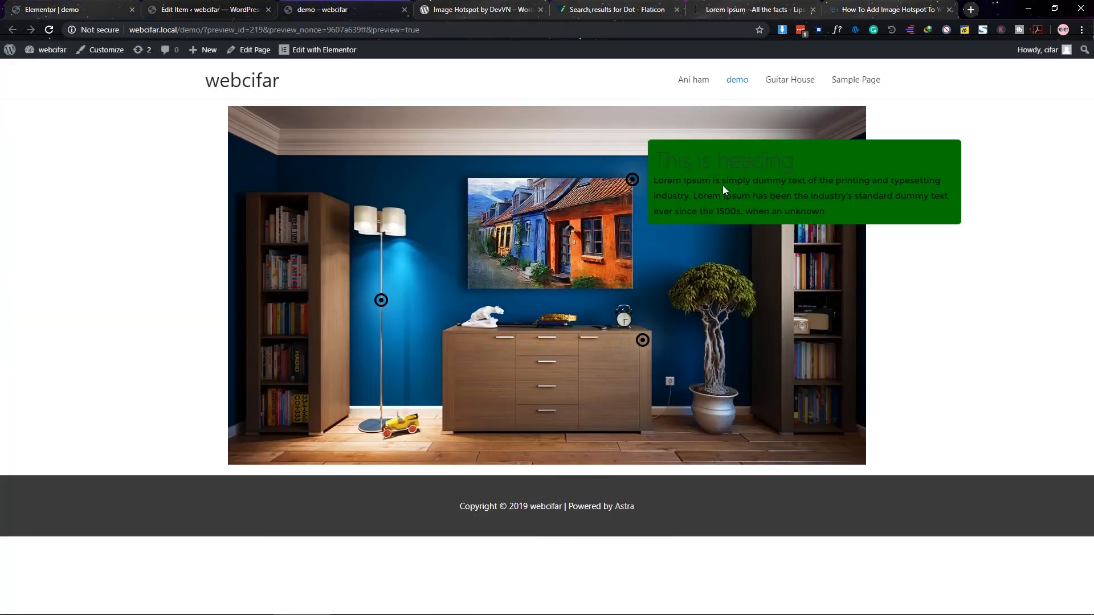
Step: Return to the custom CSS in Elementor and select the text color value in the #powerTip p rule
{"action": "left_click", "coordinate": [40, 6]}
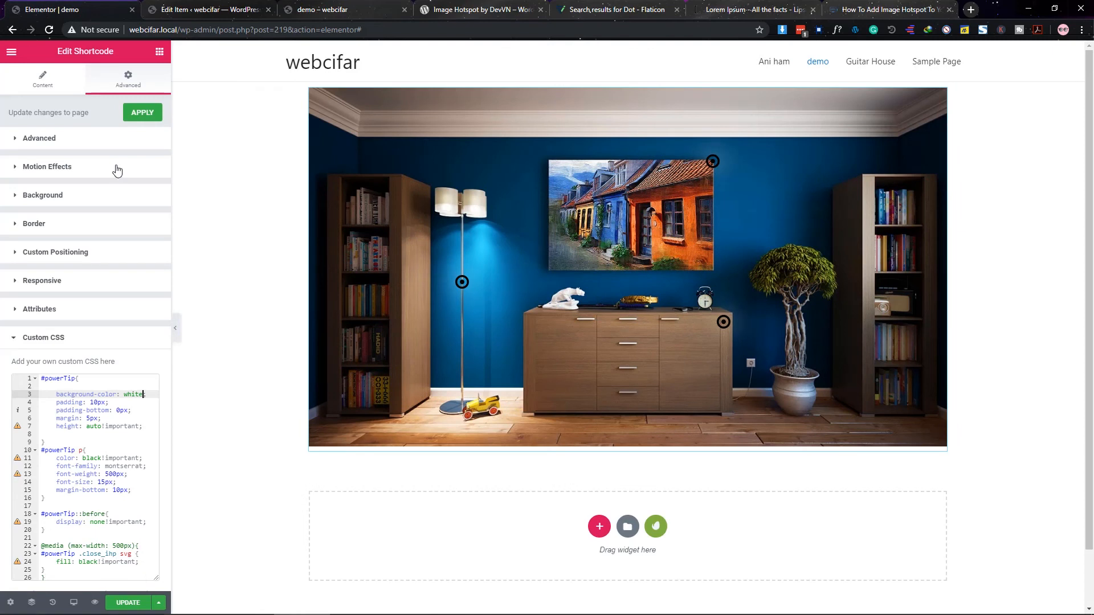
{"action": "double_click", "coordinate": [90, 459]}
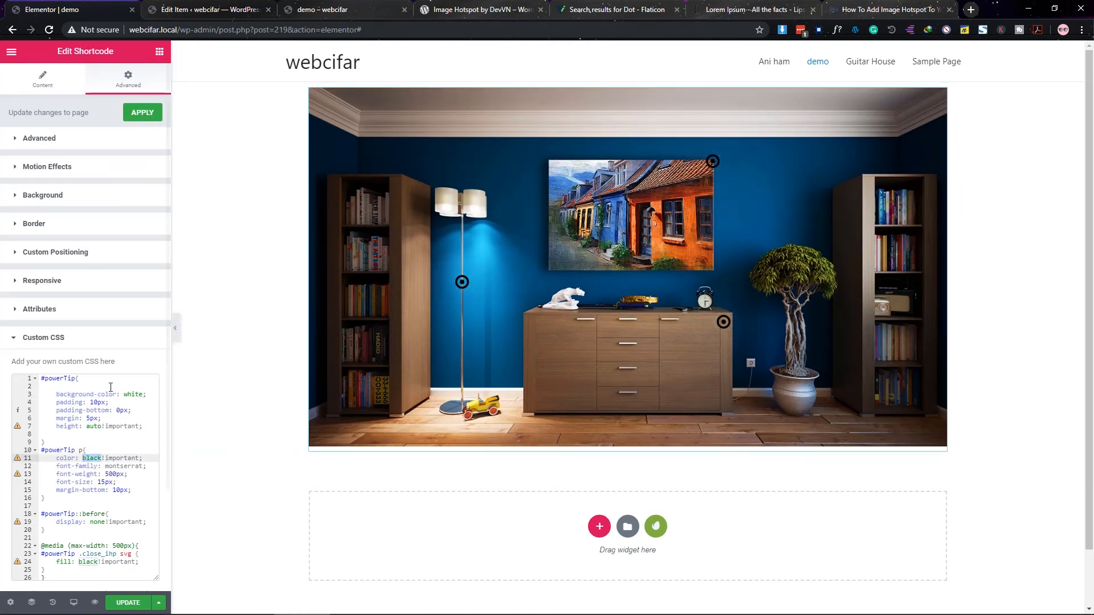